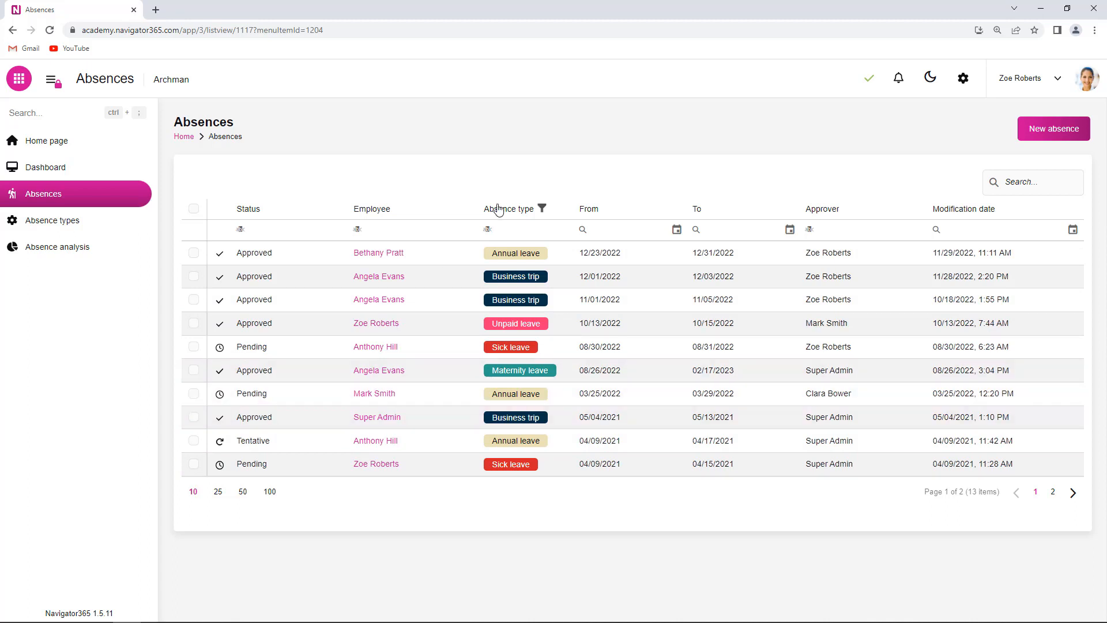
Step: In the app configuration, start a new list named "New list" with the Absence form as its data source
left_click(963, 79)
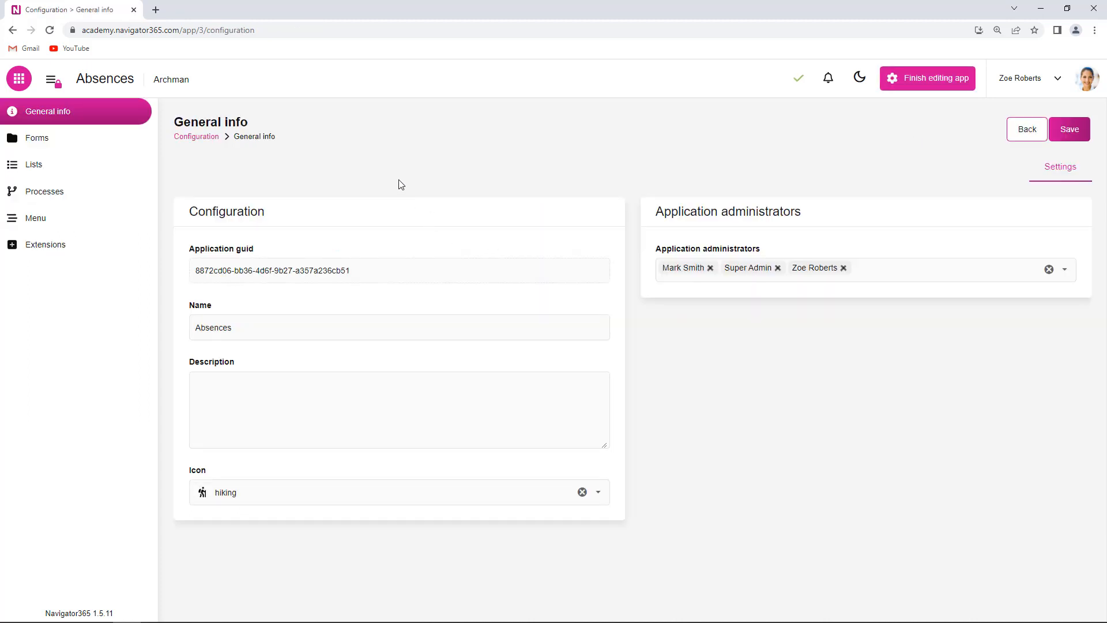
left_click(56, 170)
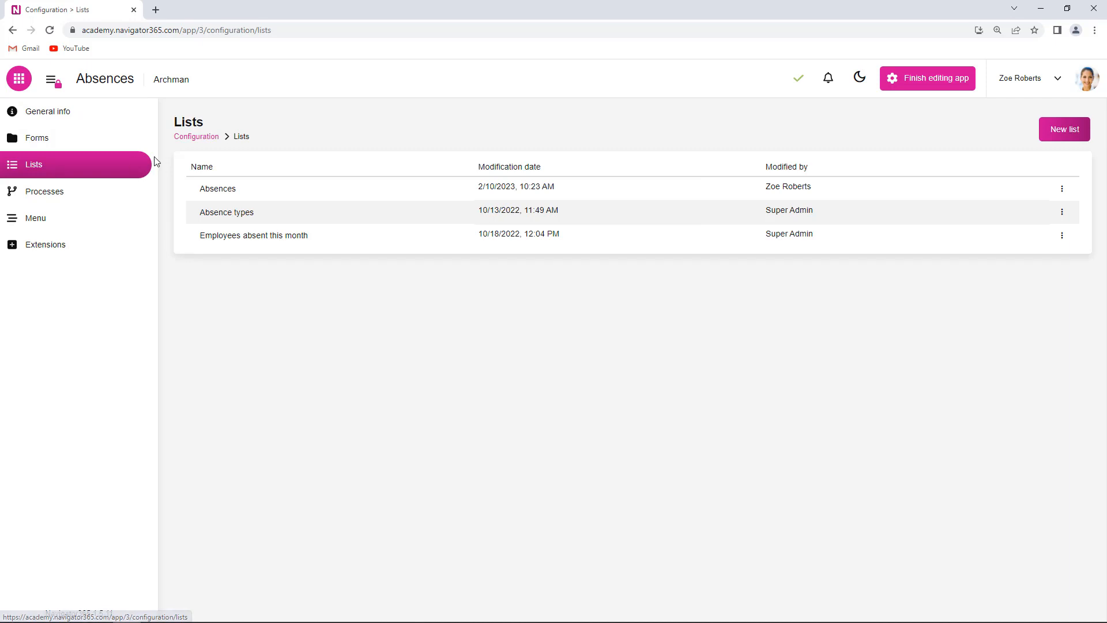
left_click(1066, 130)
left_click(288, 269)
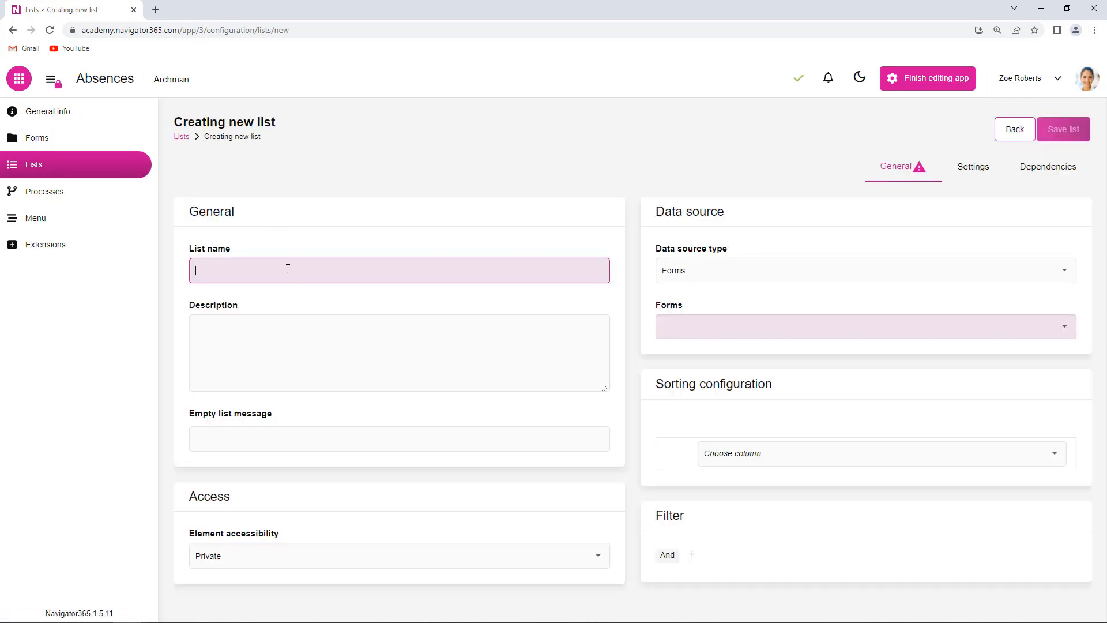
type("New list")
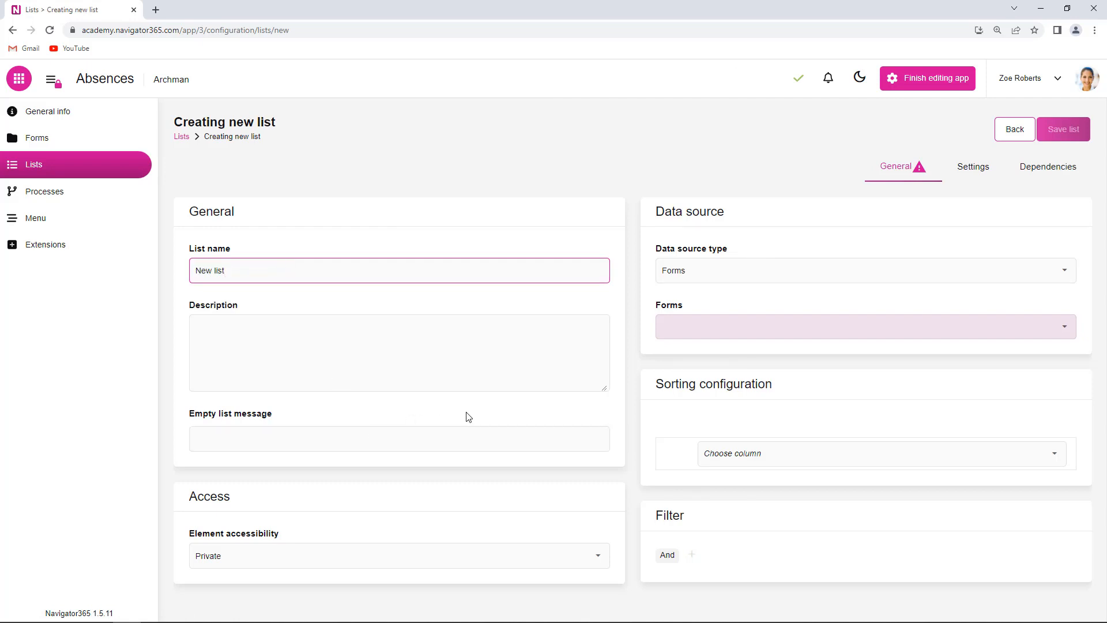
left_click(471, 417)
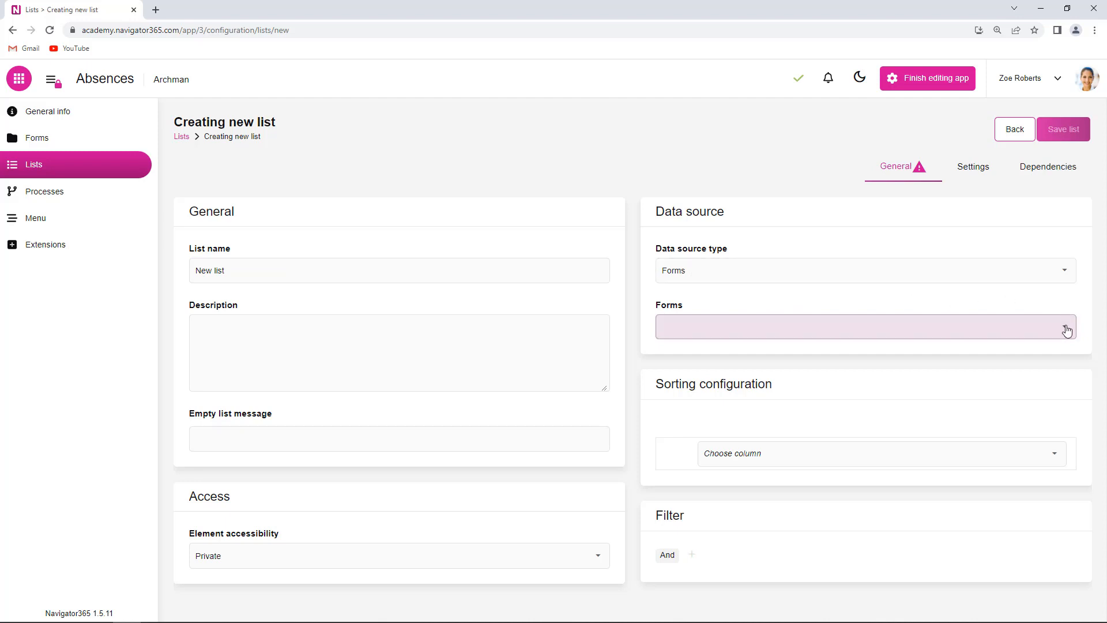
left_click(1047, 327)
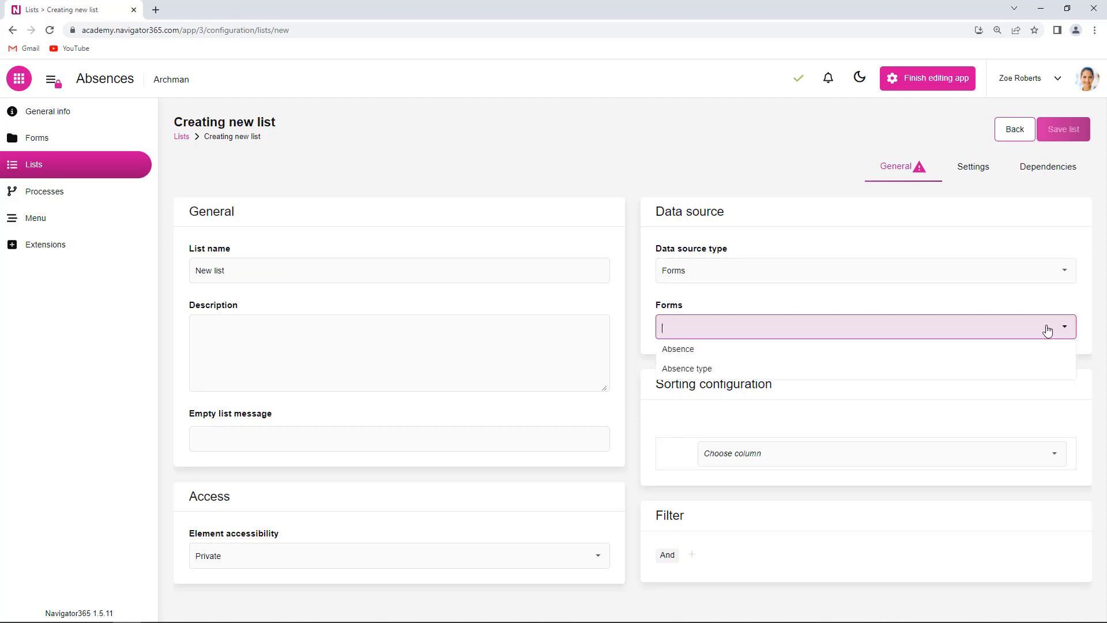
left_click(705, 354)
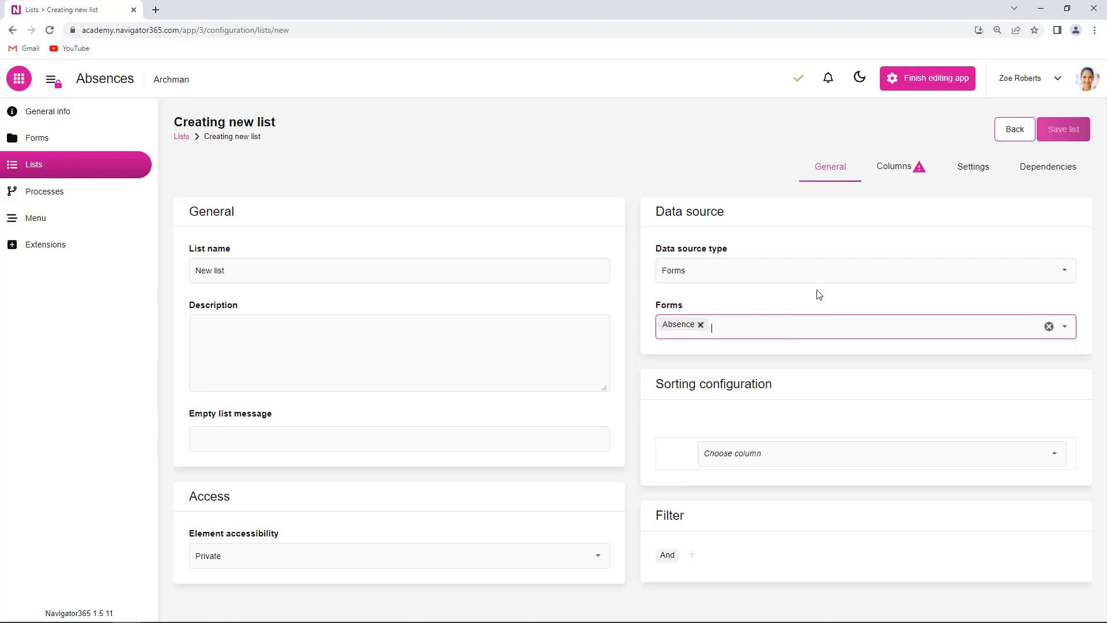
Step: Add the Employee and Absence type columns to the new list and save it
left_click(908, 172)
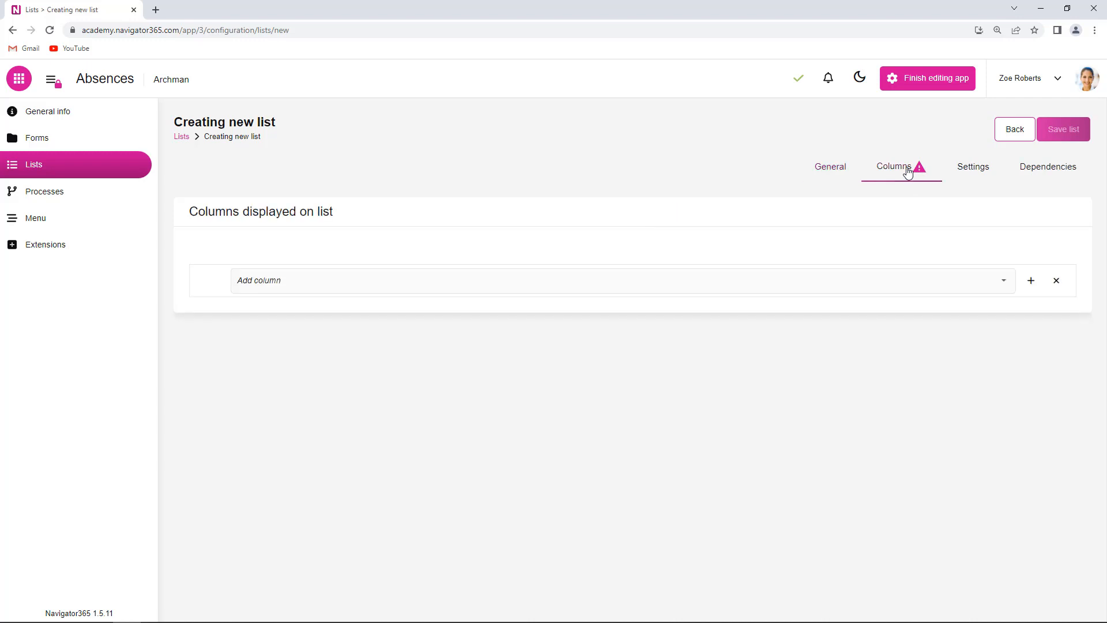
left_click(1004, 285)
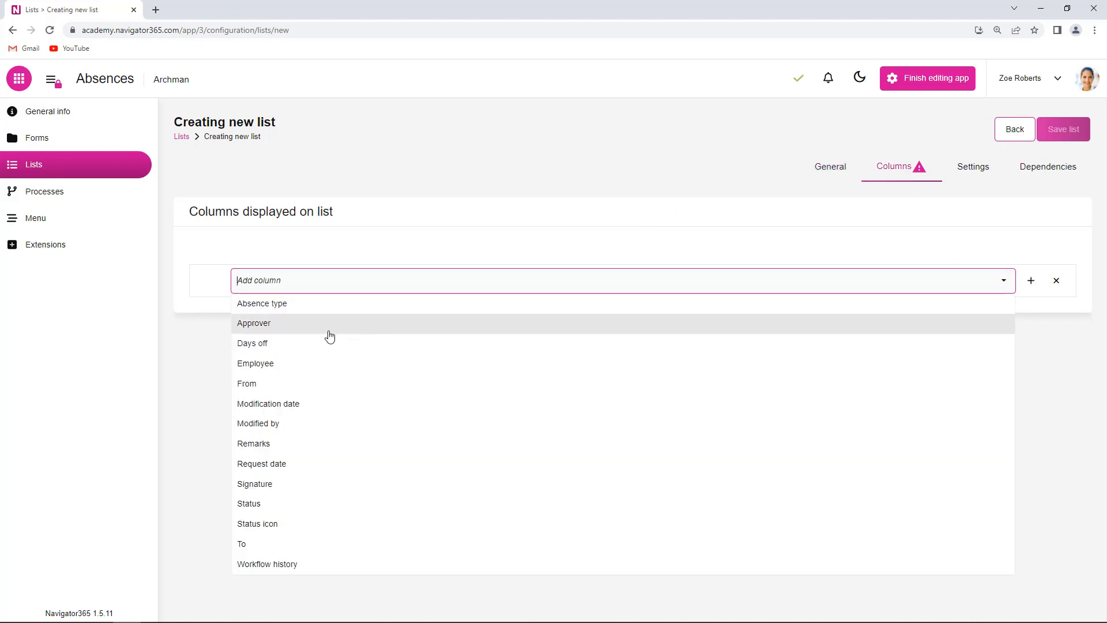
left_click(277, 369)
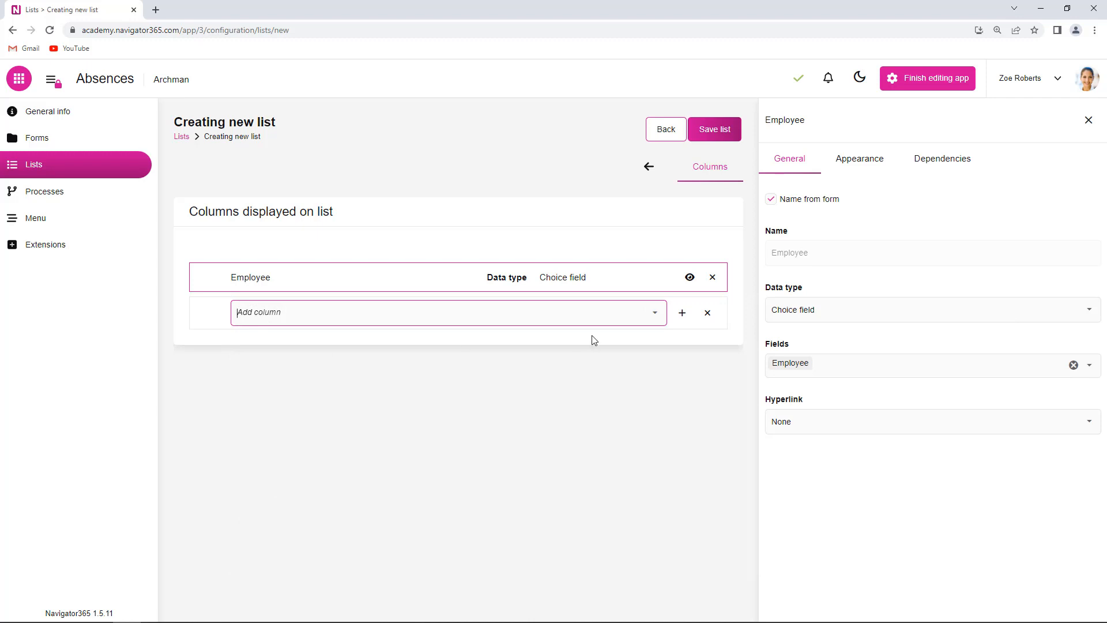
left_click(657, 316)
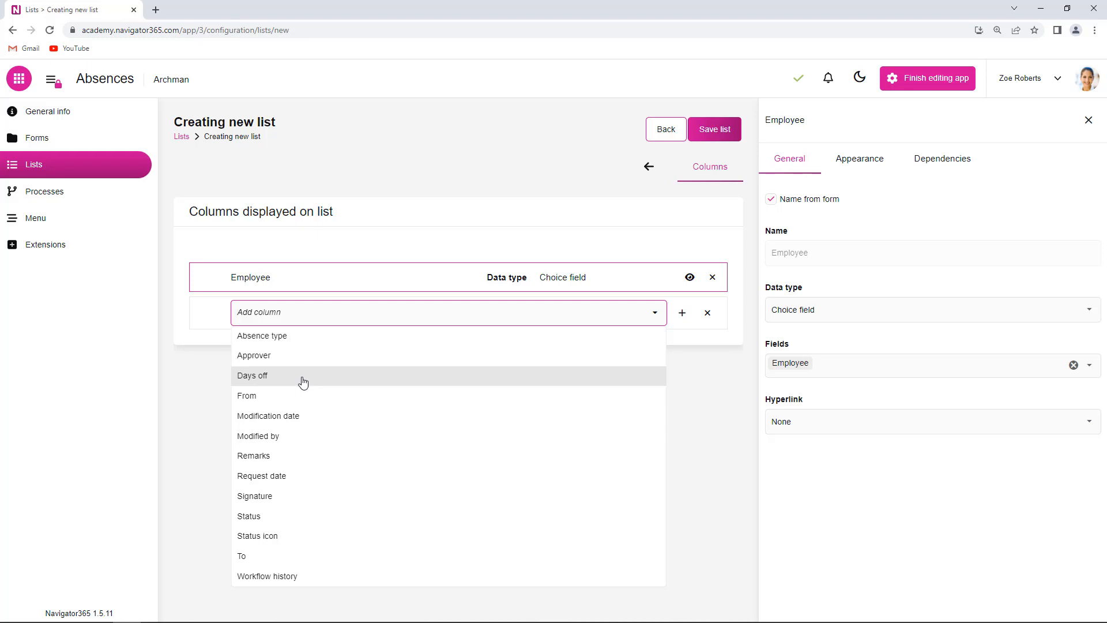
left_click(292, 338)
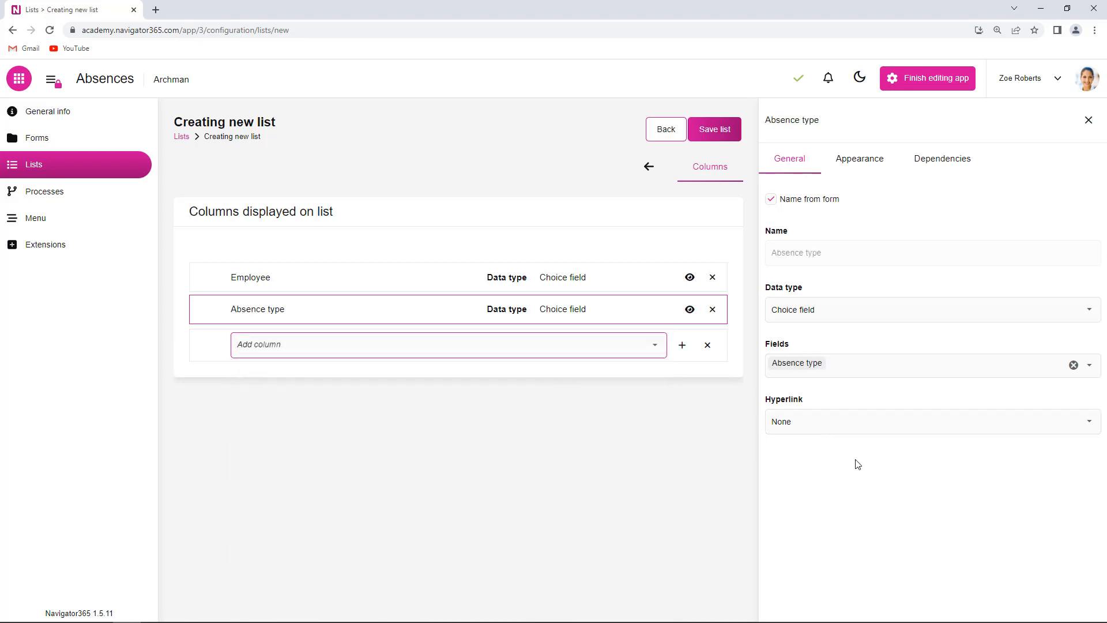
left_click(718, 130)
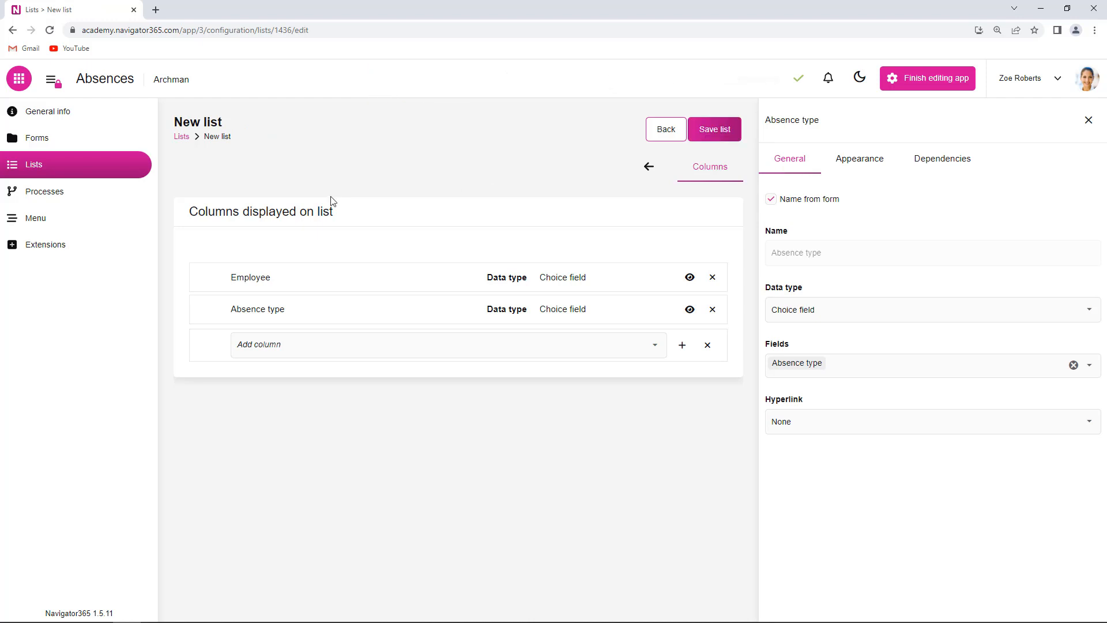
Step: Show the saved "New list" from the lists overview to view its records
left_click(40, 169)
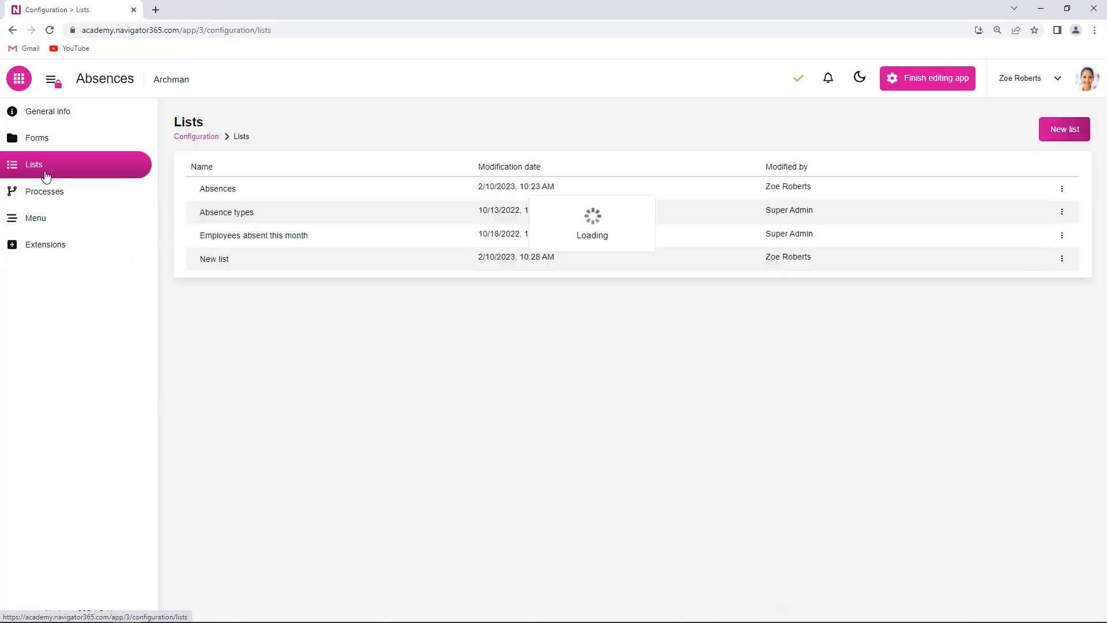
left_click(1062, 261)
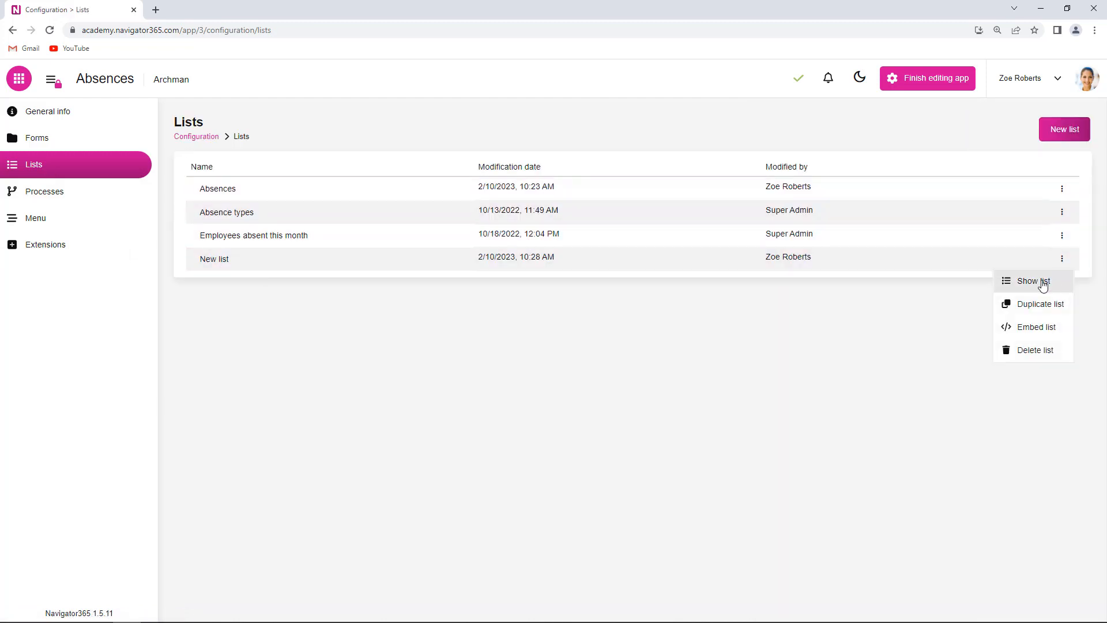
left_click(1043, 281)
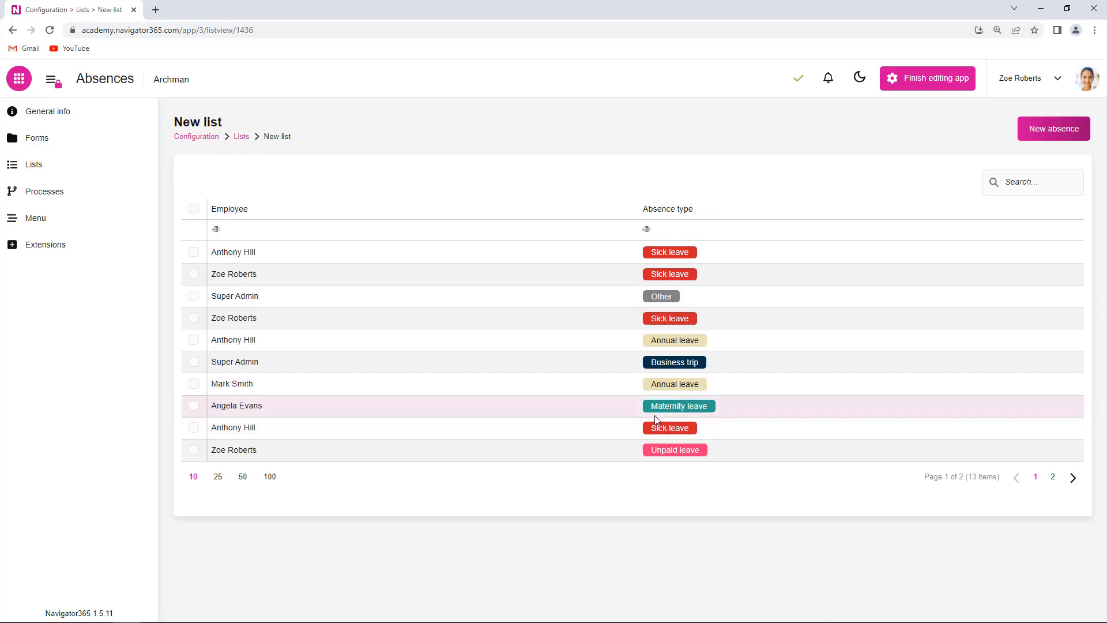
Step: Open the Absences list's configuration and examine which columns it contains, their data types and their visibility
left_click(44, 170)
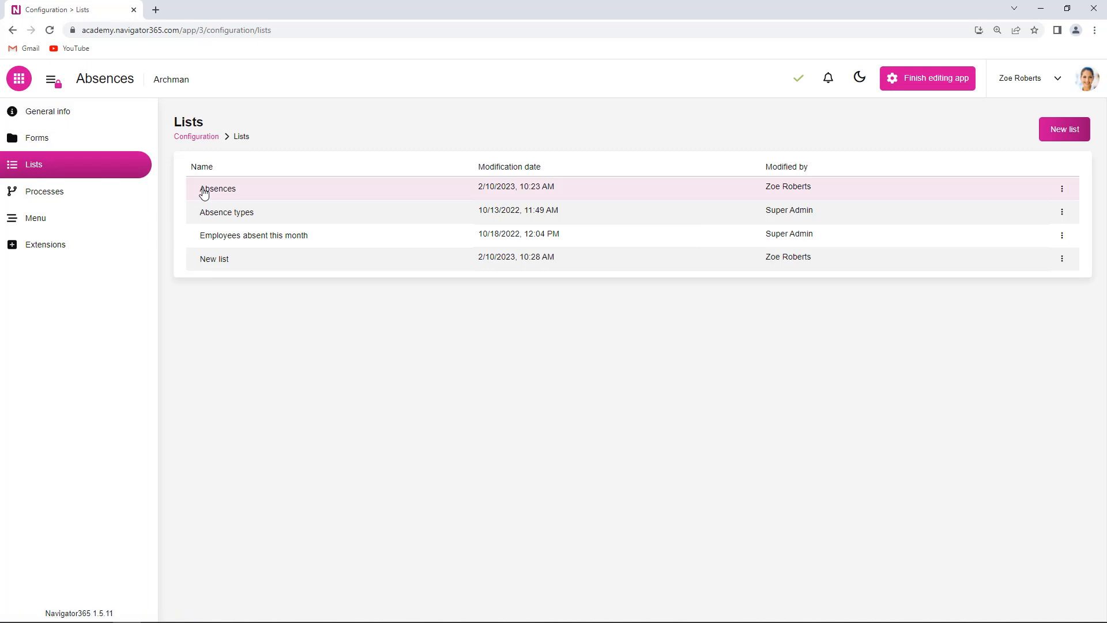
left_click(232, 191)
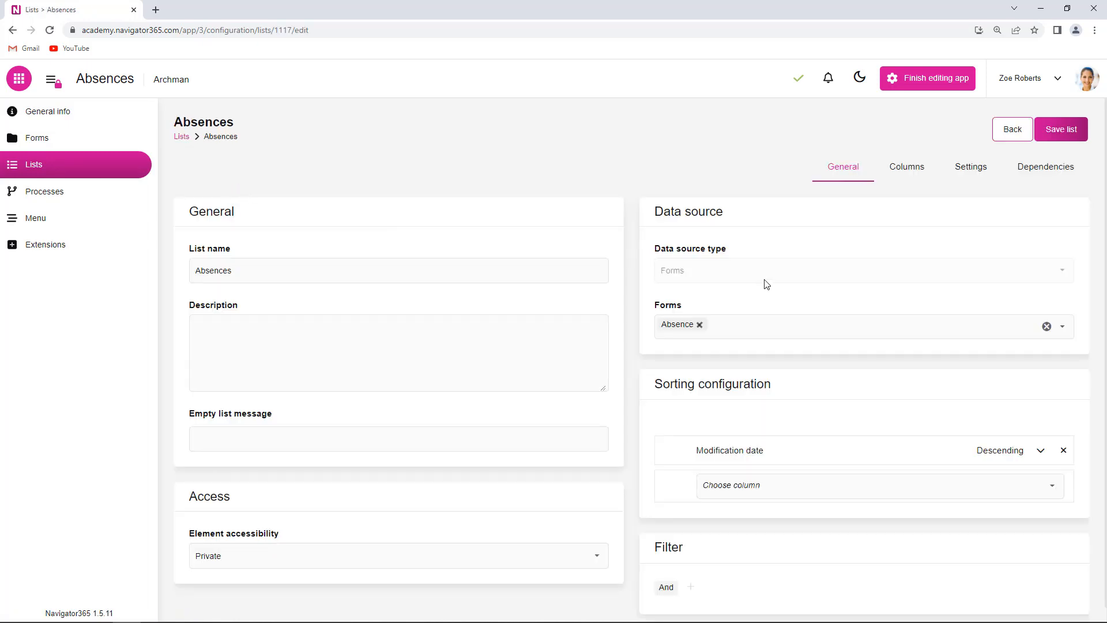
left_click(918, 168)
scroll(437, 392, "down", 2)
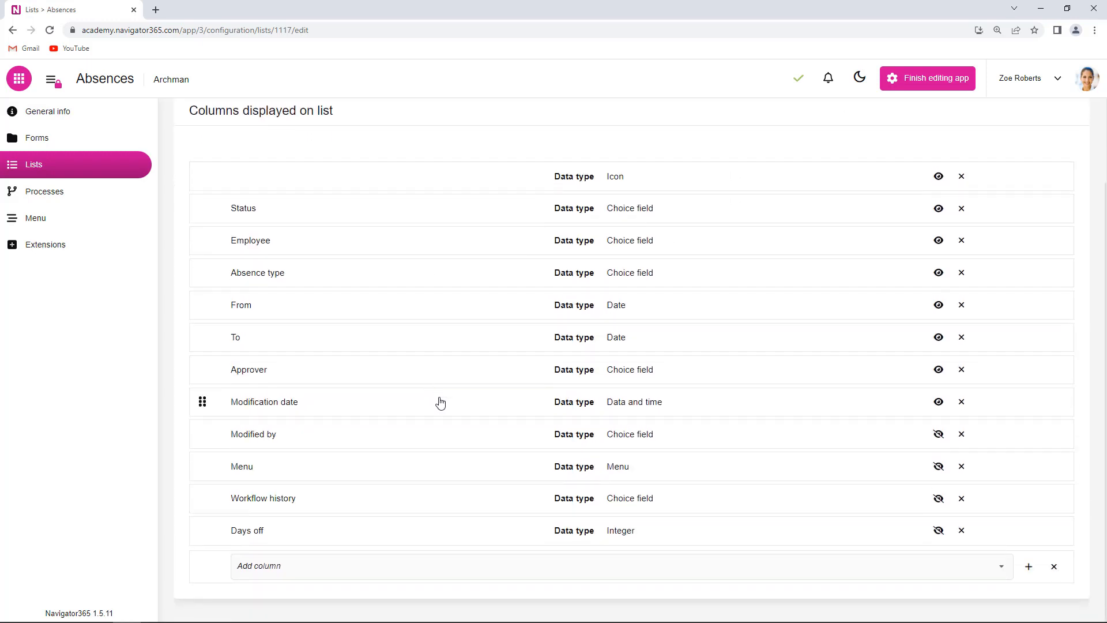
scroll(441, 403, "up", 2)
scroll(441, 403, "down", 2)
scroll(661, 374, "up", 2)
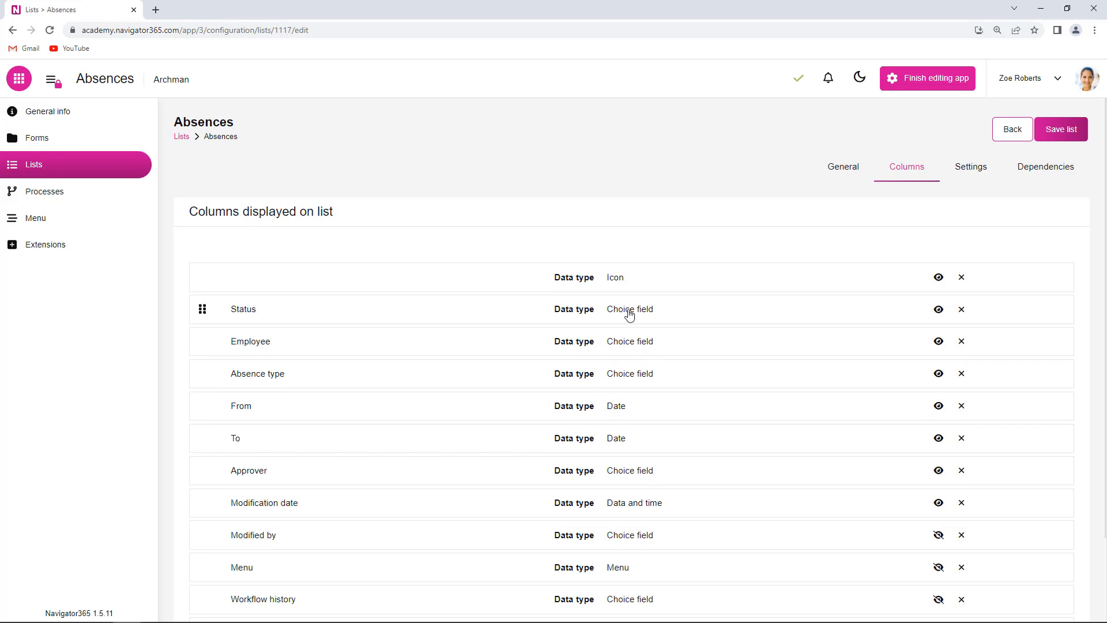
Step: Create a list based on the Absence form and name it "Absence new list"
left_click(47, 137)
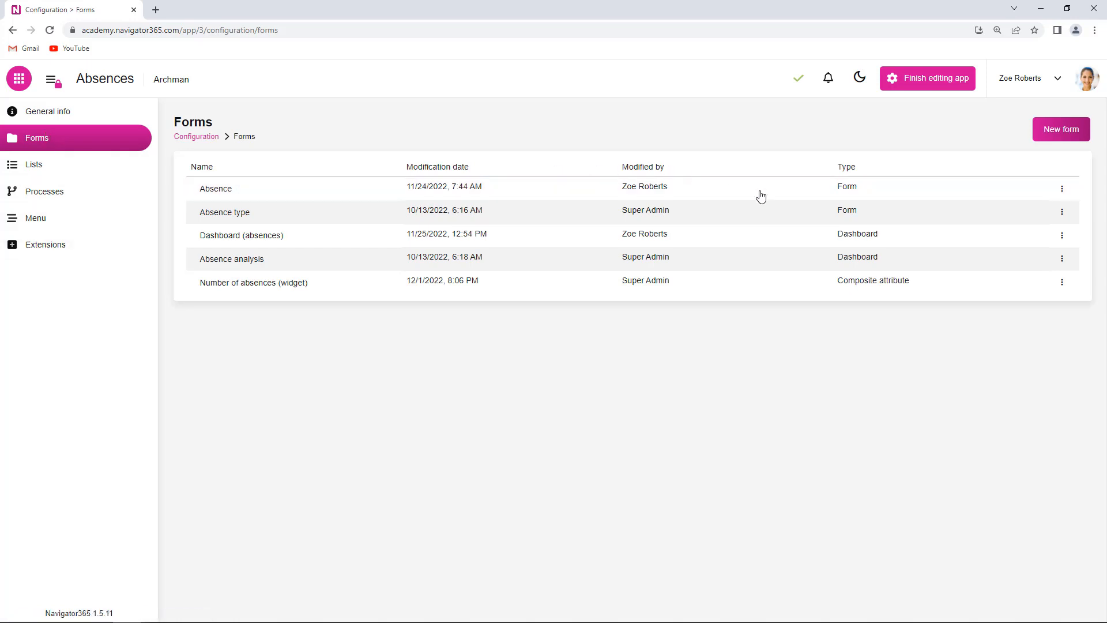
left_click(1062, 190)
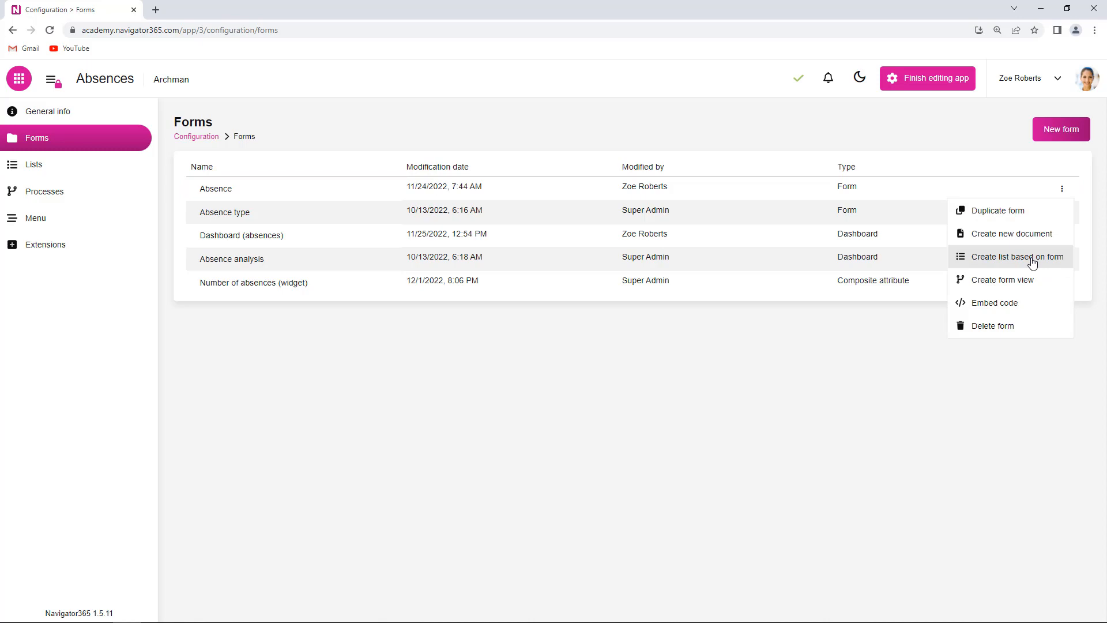
left_click(1032, 263)
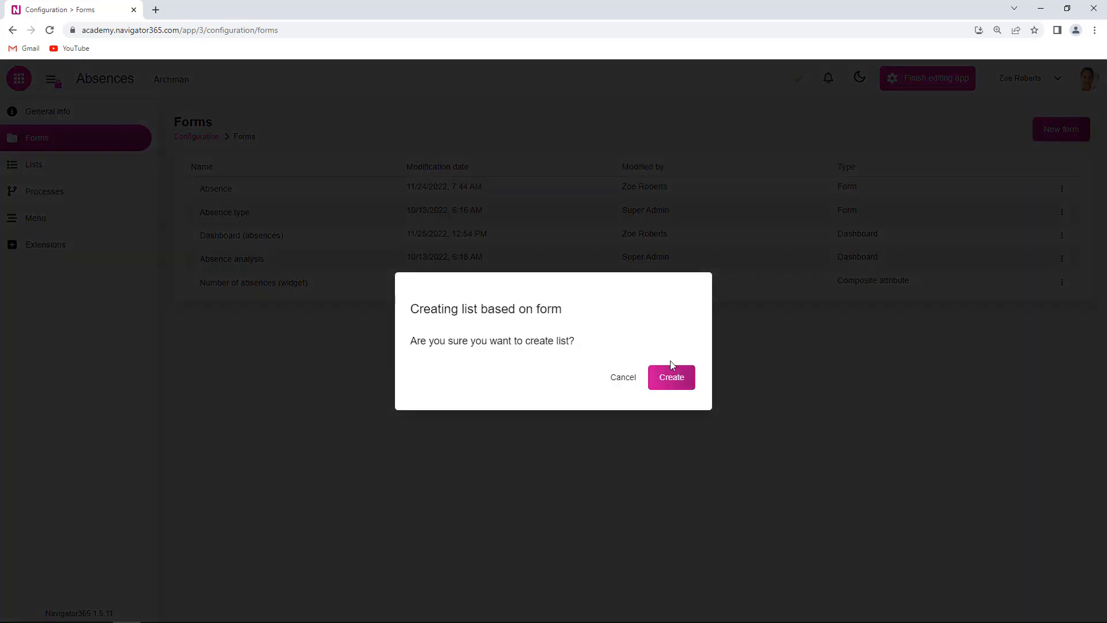
left_click(687, 389)
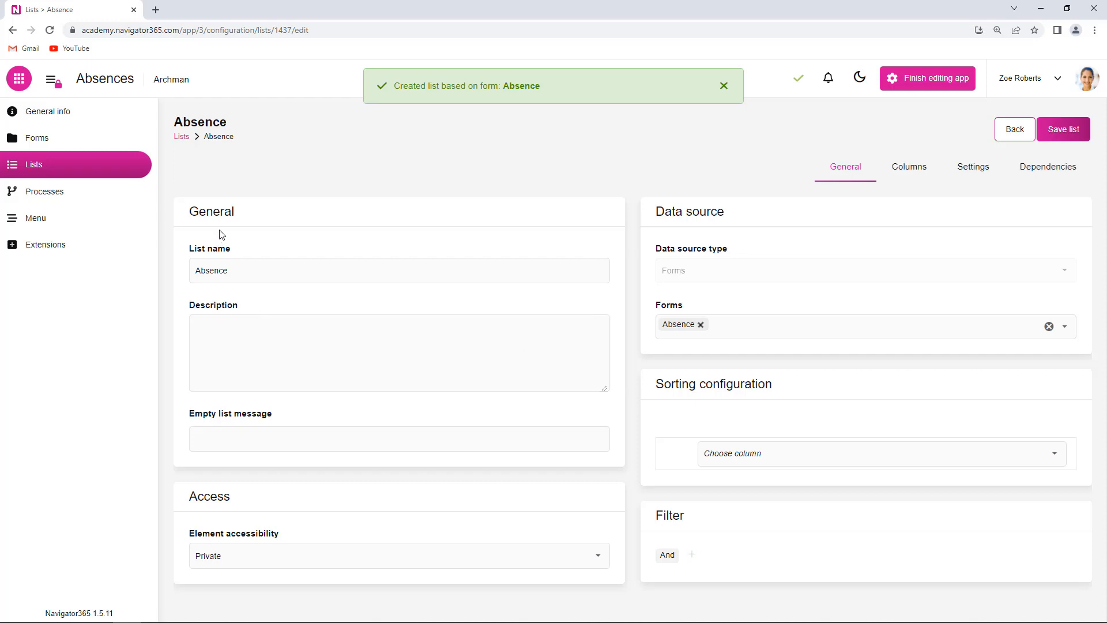
left_click(271, 270)
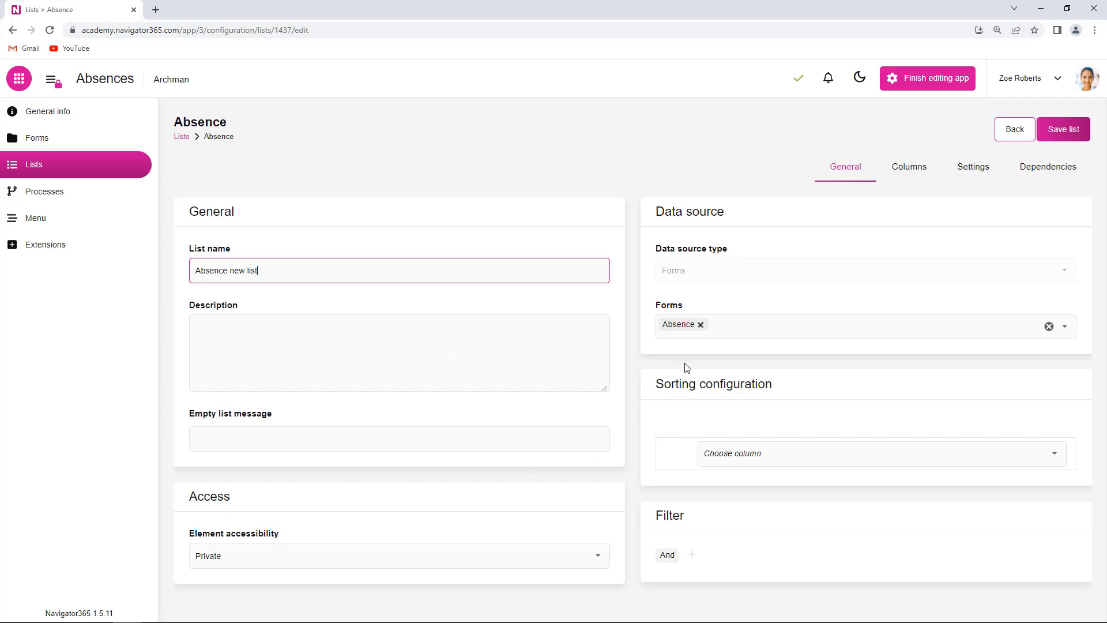
Step: Remove the Request date and Remarks columns from the form-based list
left_click(915, 168)
scroll(553, 393, "down", 3)
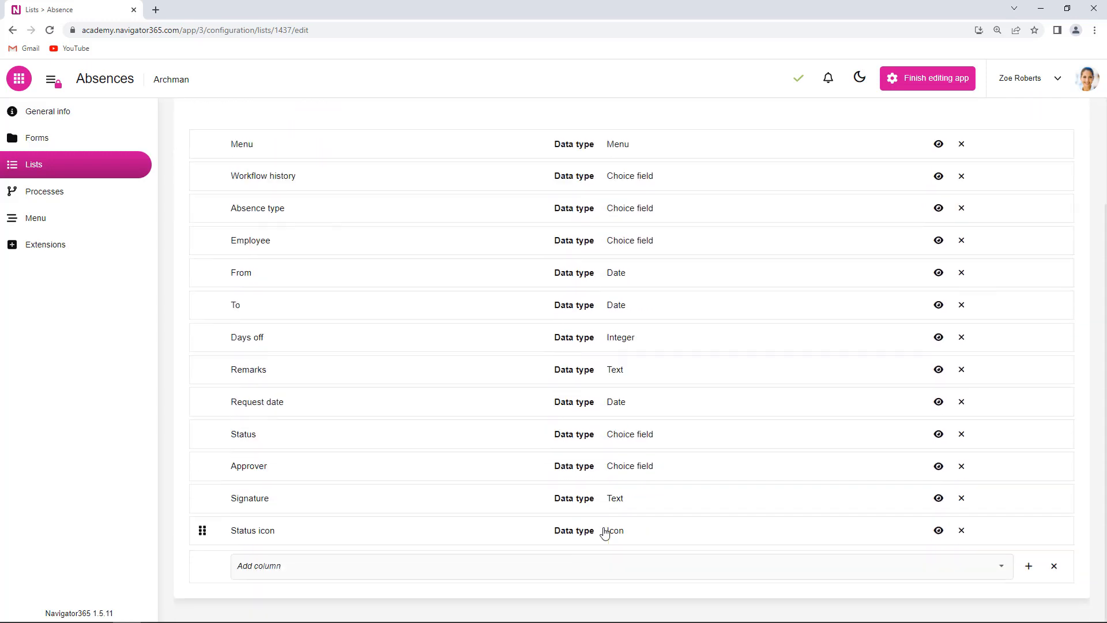
scroll(613, 404, "up", 3)
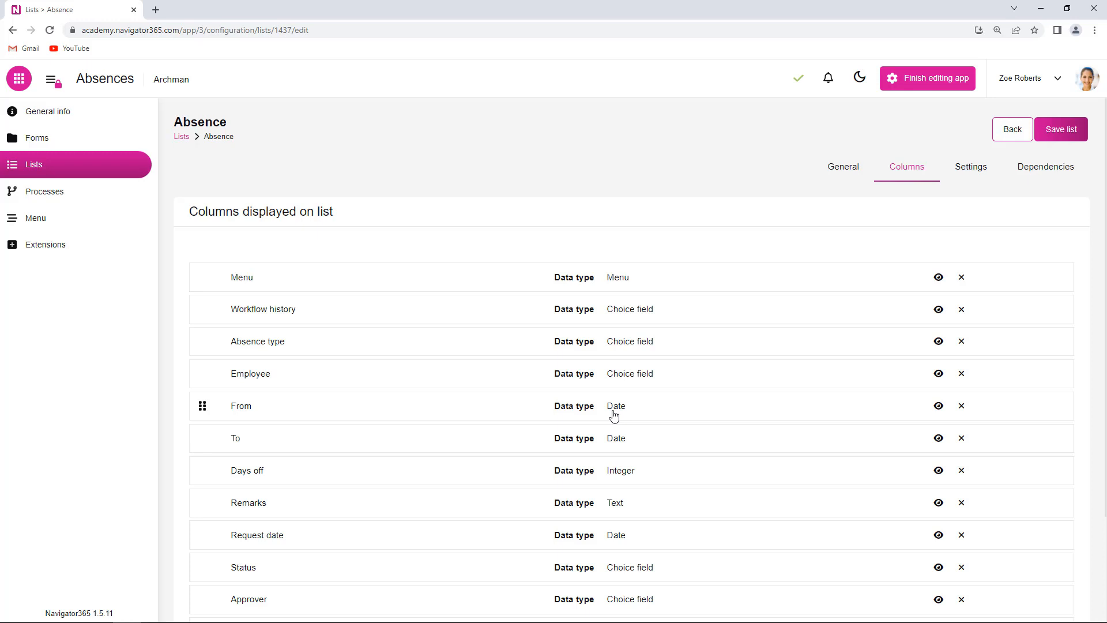
scroll(614, 415, "down", 3)
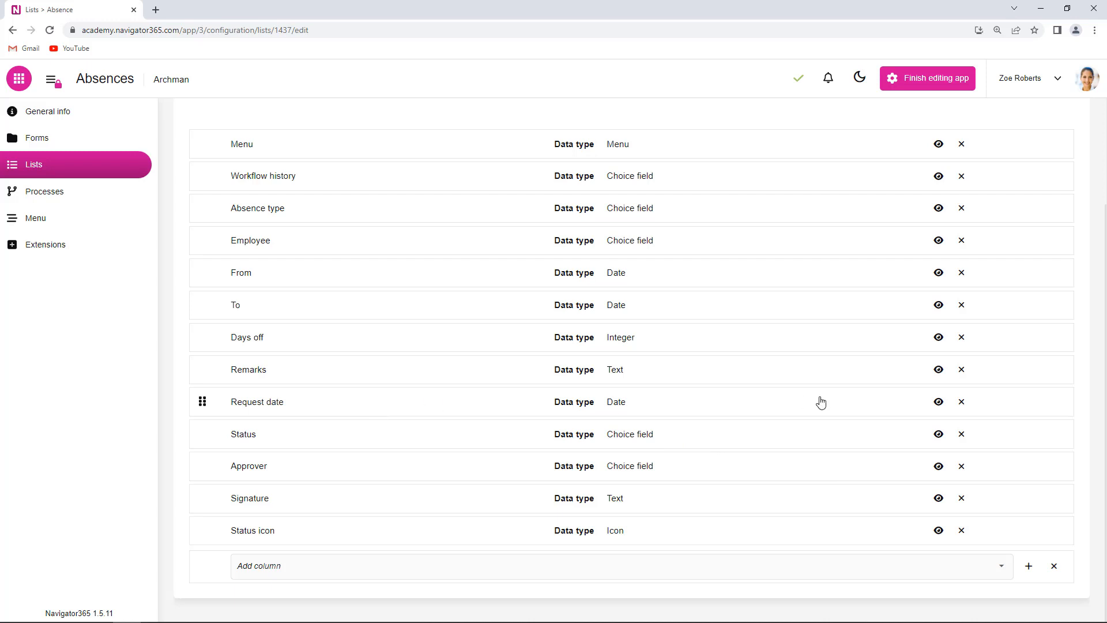
left_click(960, 403)
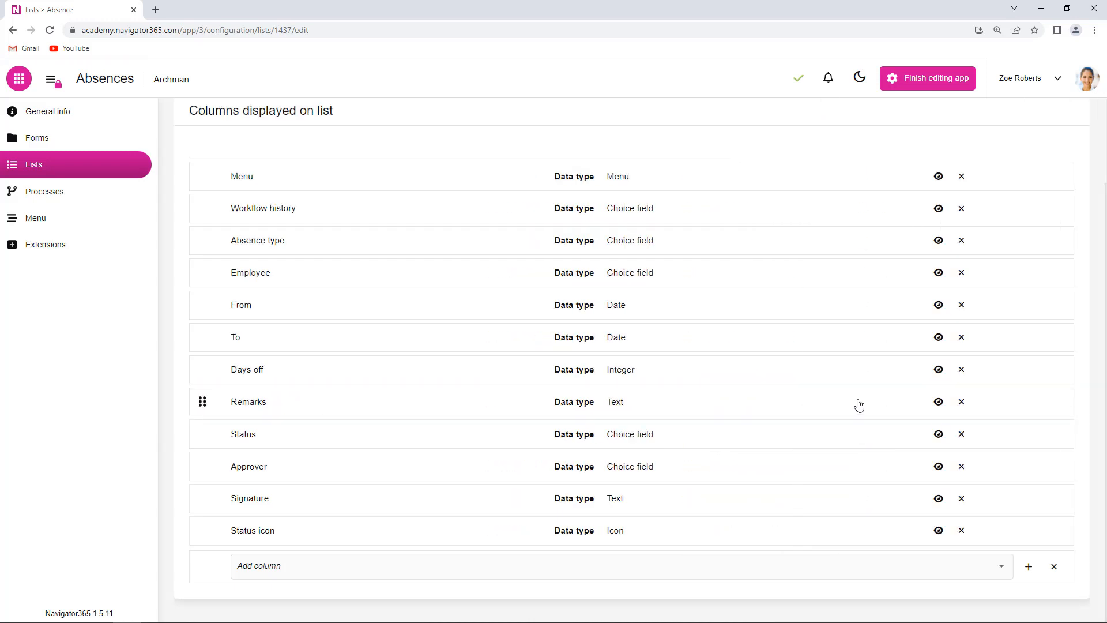
left_click(961, 403)
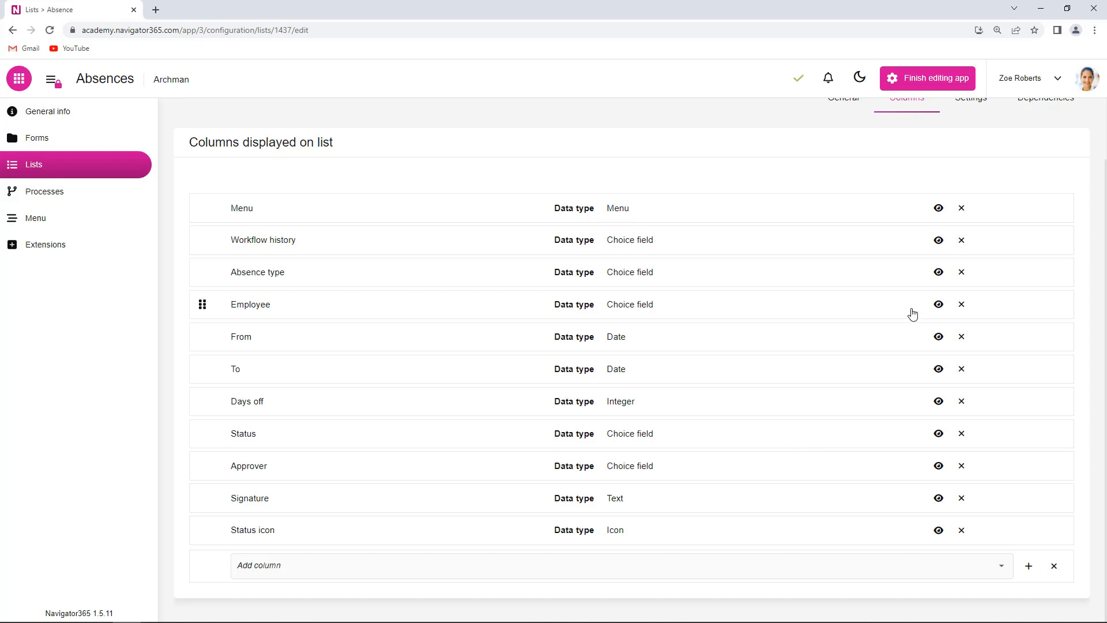
Step: Reorder the columns: put Status directly below Menu in place of Workflow history, and move Status icon to the first position
mouse_move(201, 240)
left_mouse_down()
mouse_move(206, 408)
mouse_move(200, 239)
left_mouse_up()
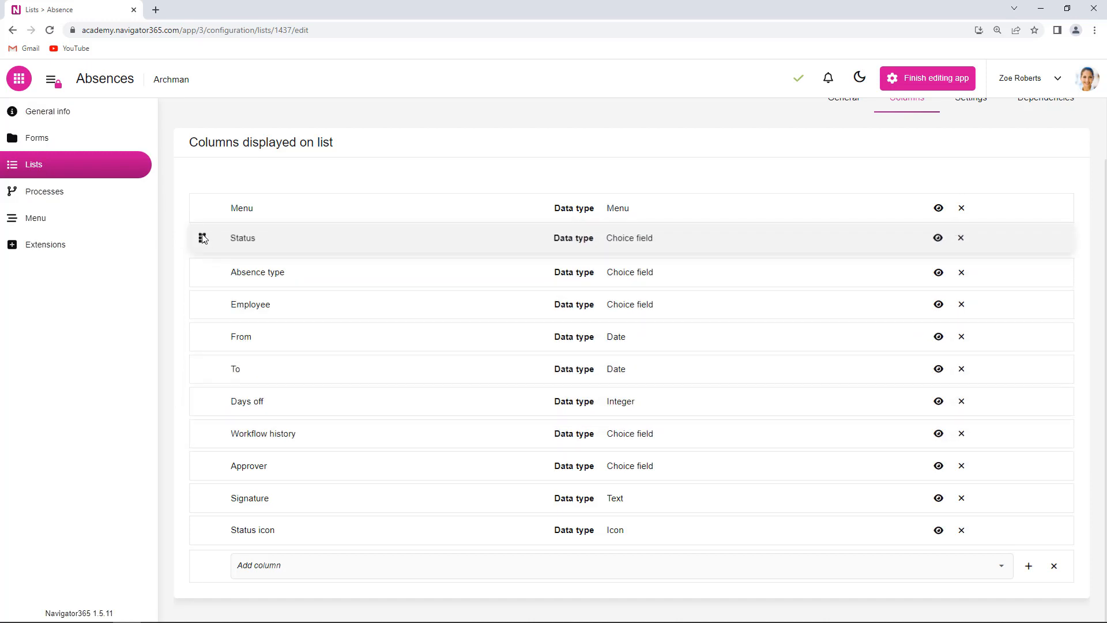
left_click_drag(203, 530, 206, 211)
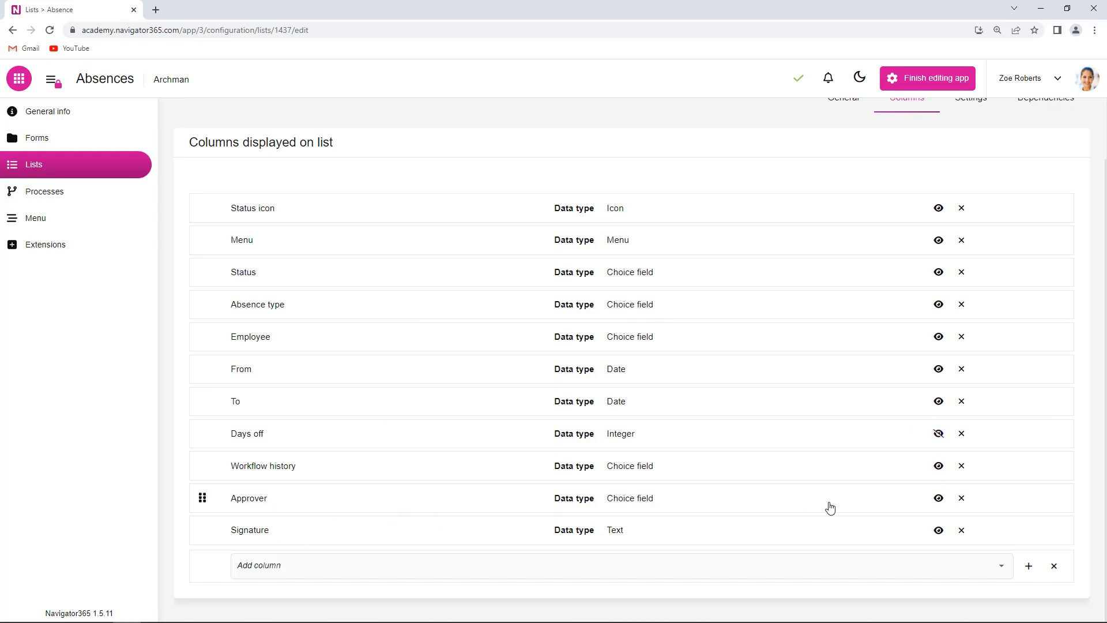
Step: Hide the Days off, Approver and Workflow history columns, and save the list before returning to the lists overview
left_click(938, 500)
left_click(938, 466)
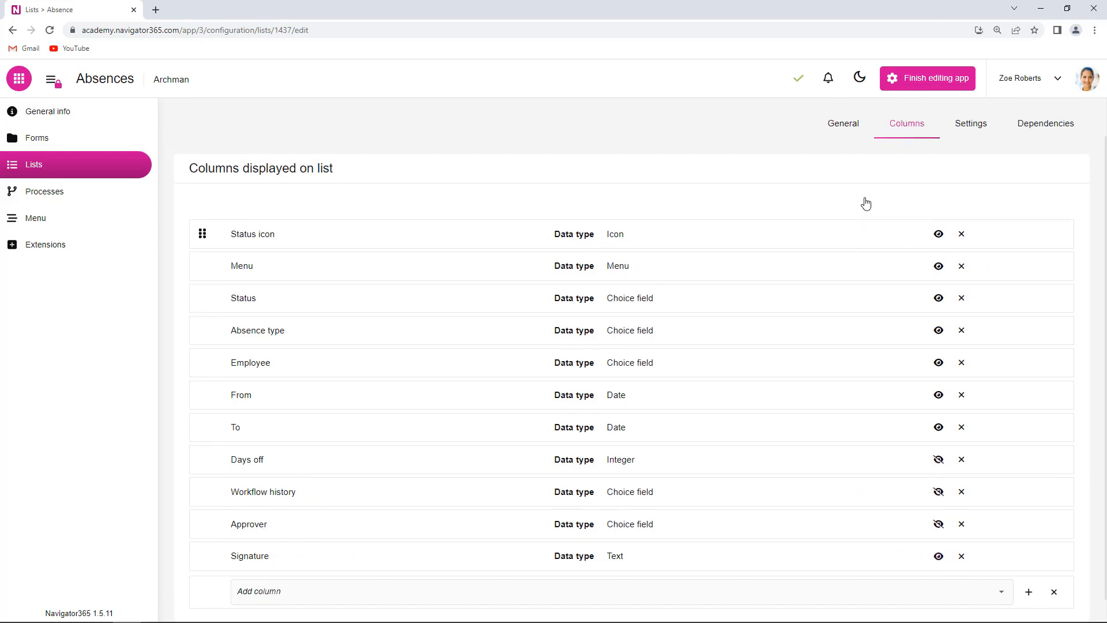
scroll(865, 203, "up", 2)
left_click(1064, 132)
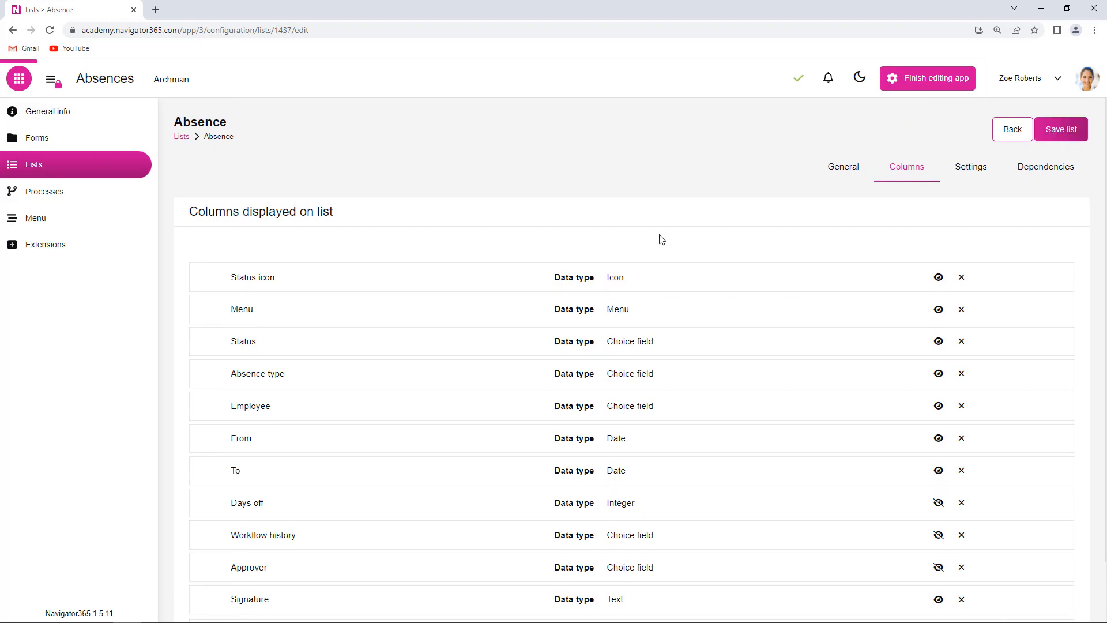
left_click(70, 168)
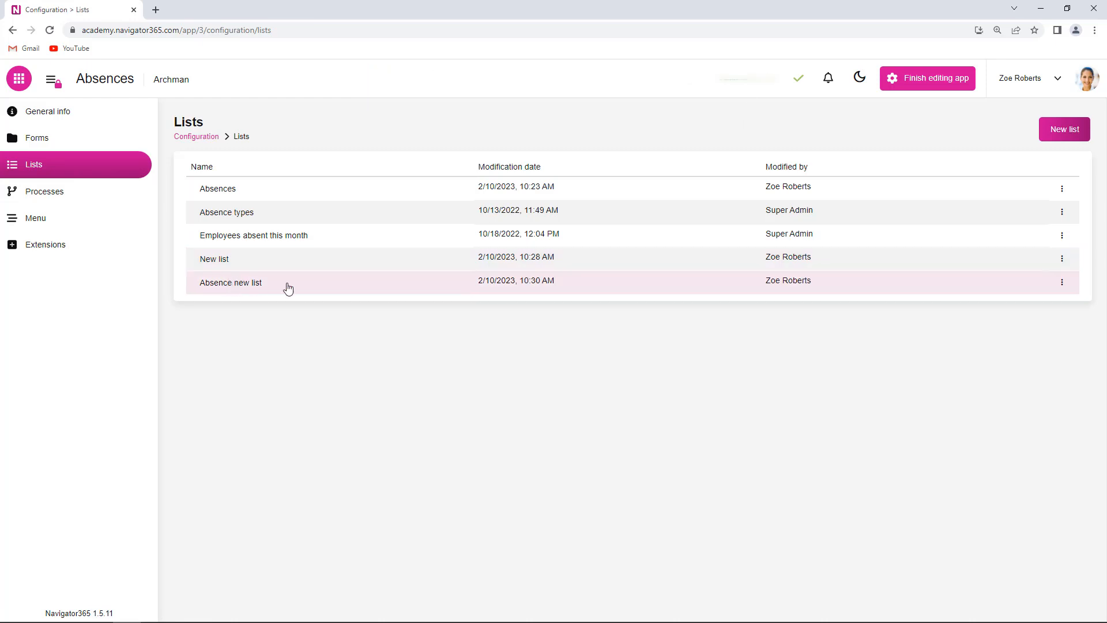
Step: Show the records of Absence new list, and open the Absence form's layout for comparison
left_click(1064, 286)
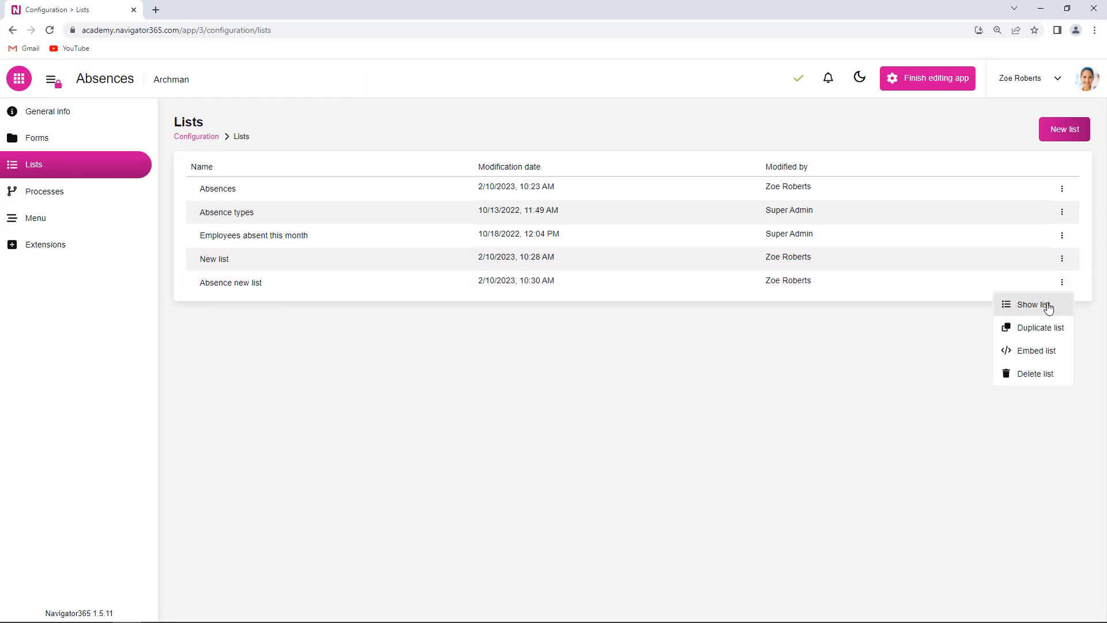
left_click(1046, 305)
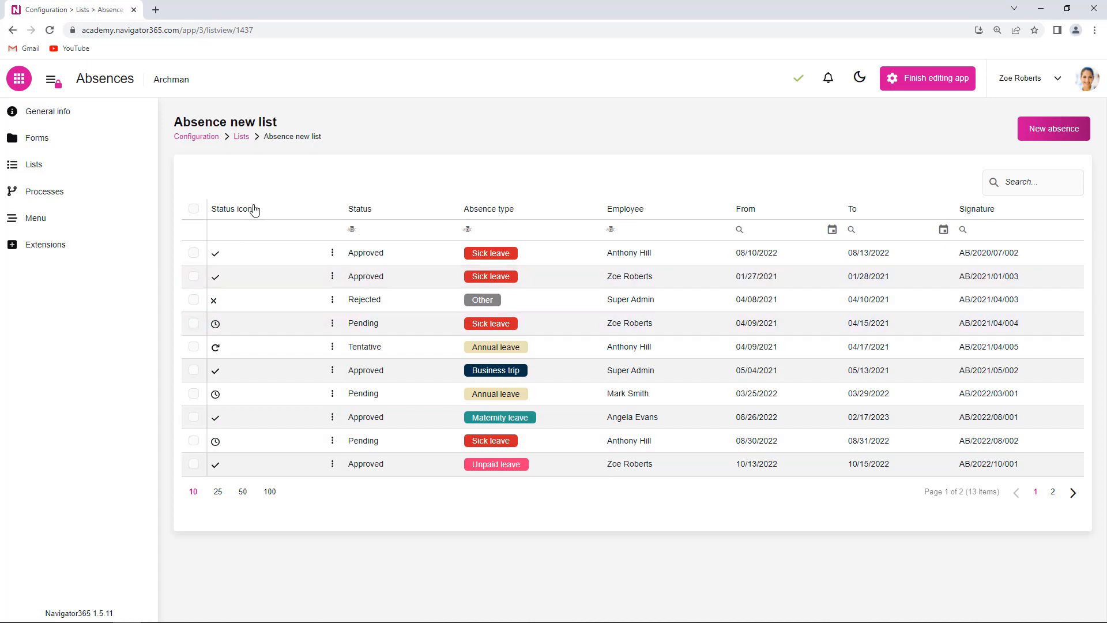
left_click(59, 148)
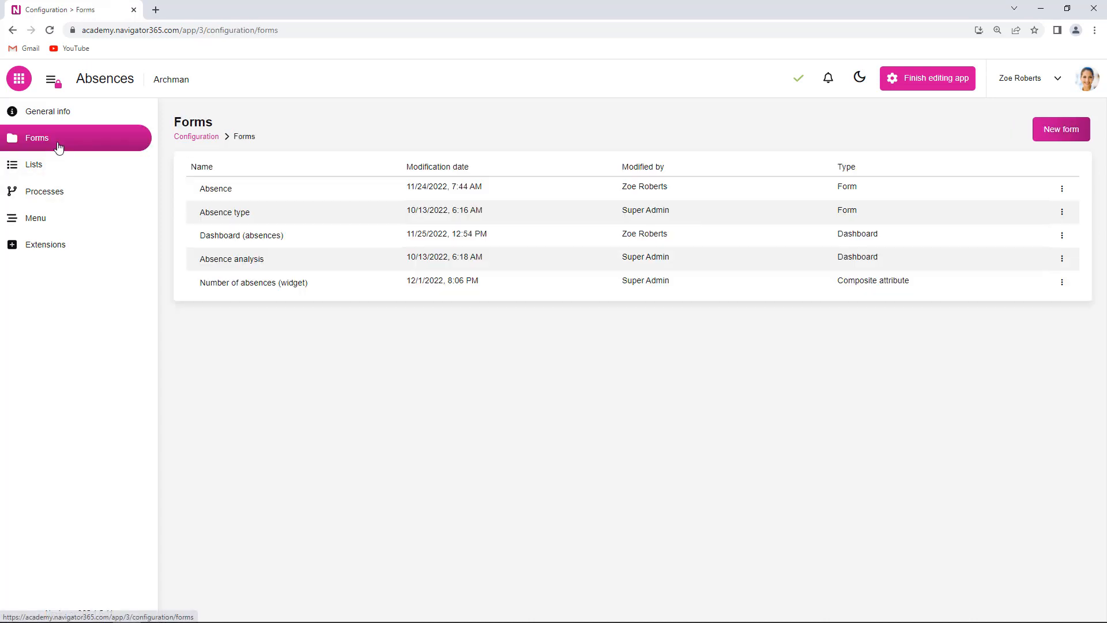
left_click(222, 194)
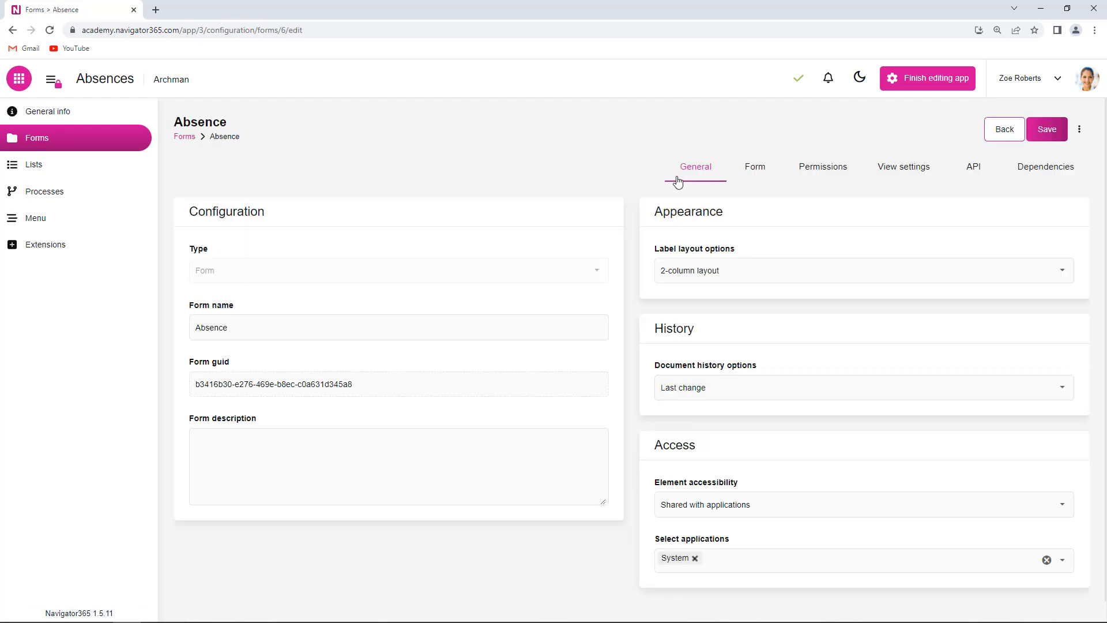
left_click(756, 173)
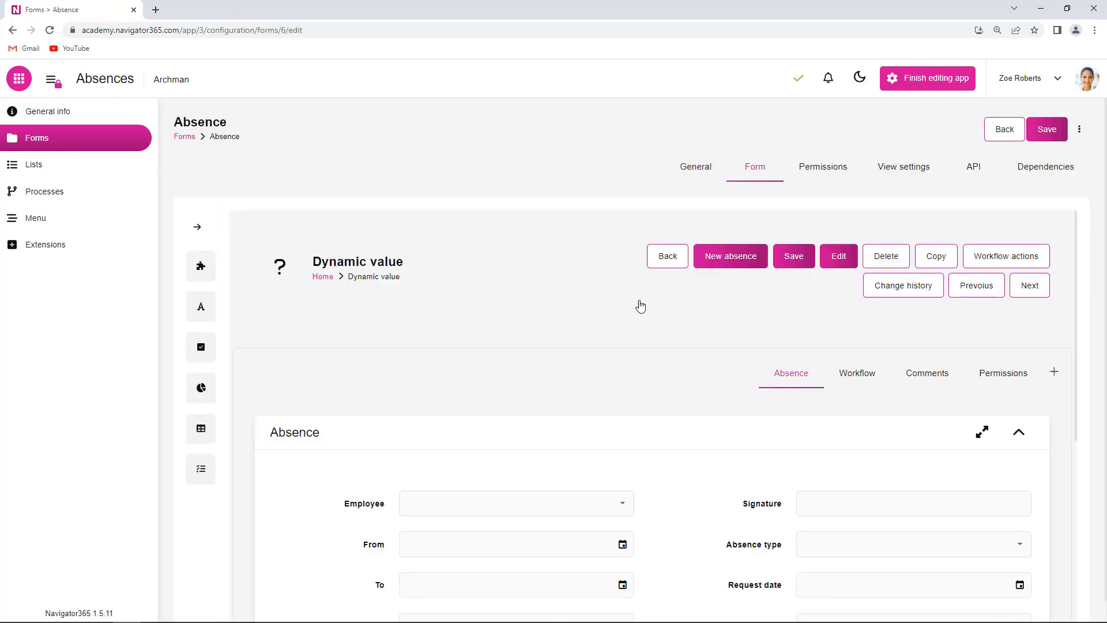
Step: Review the column configuration of the Absences list and open the appearance settings of its Modification date column
left_click(54, 164)
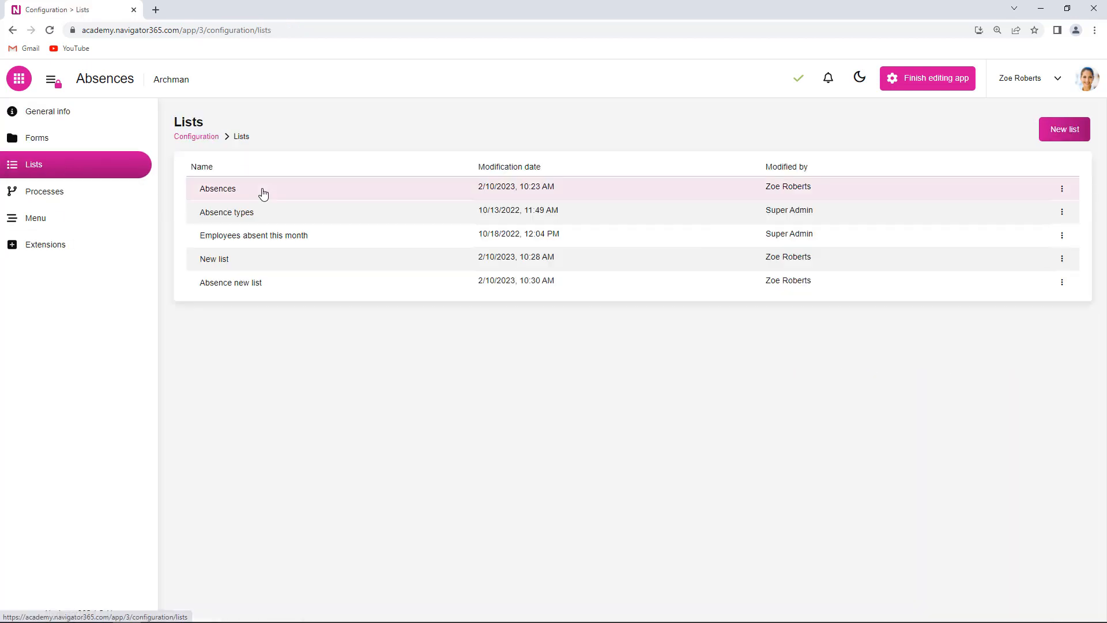
left_click(263, 194)
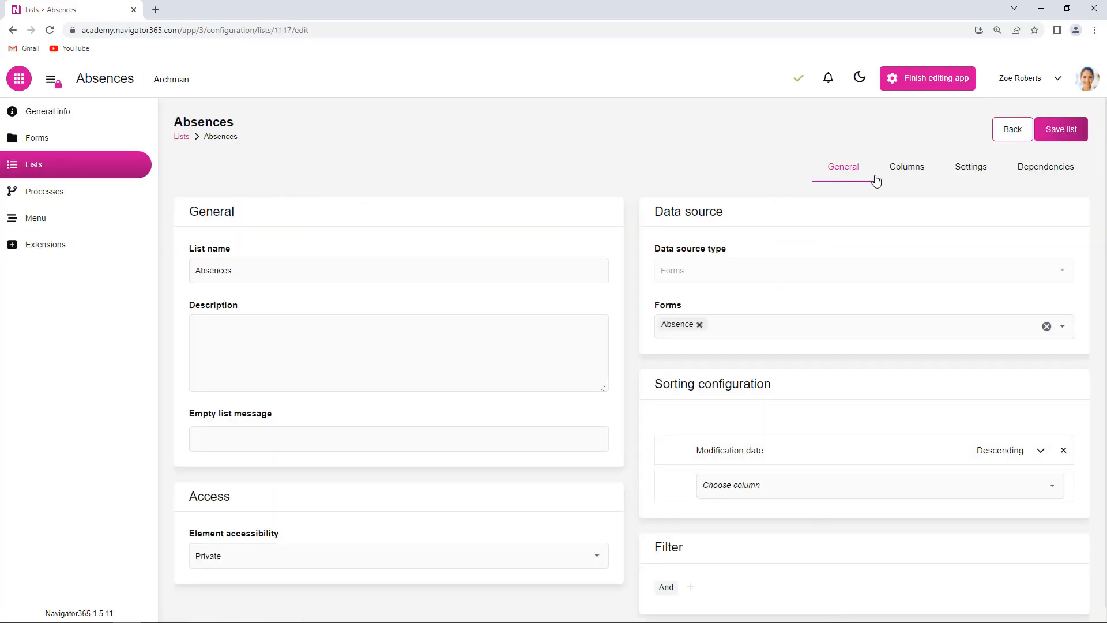
left_click(906, 171)
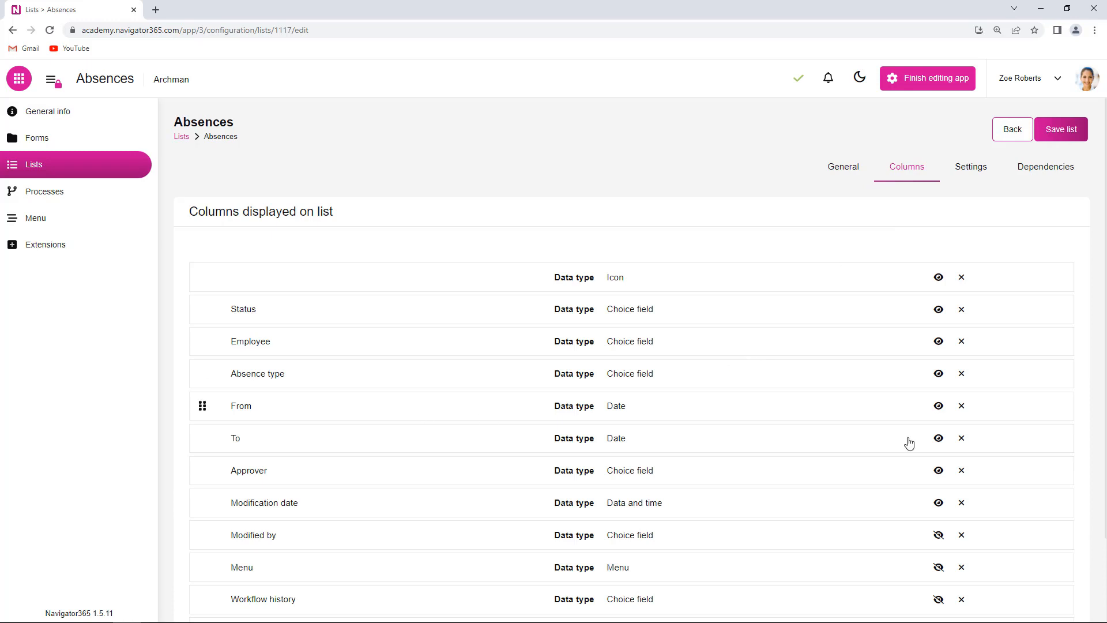
scroll(946, 542, "down", 2)
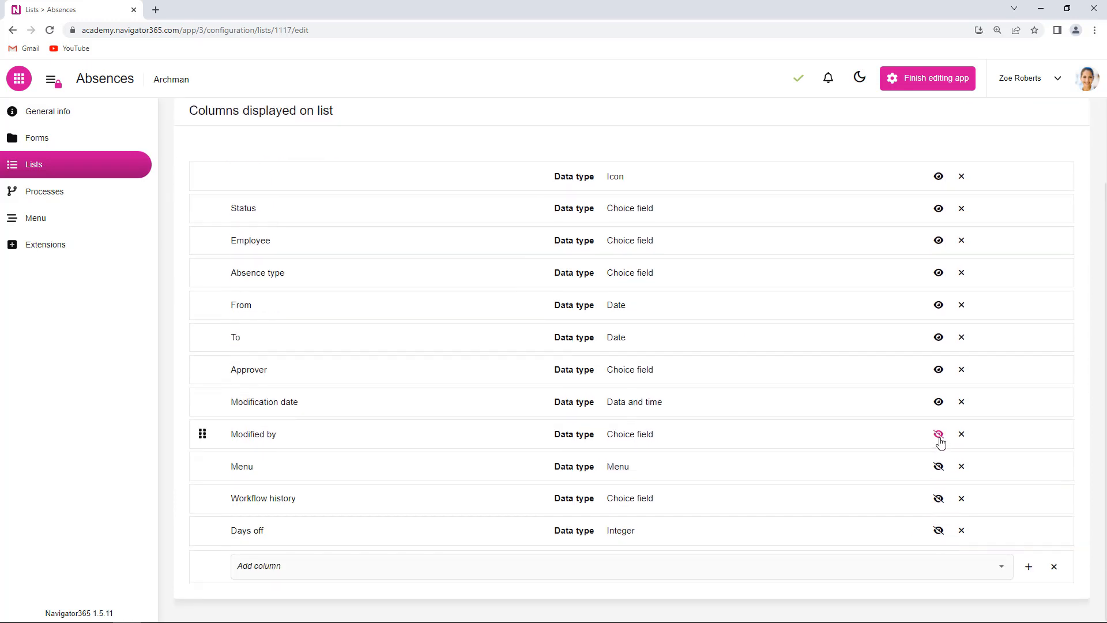
scroll(715, 465, "up", 2)
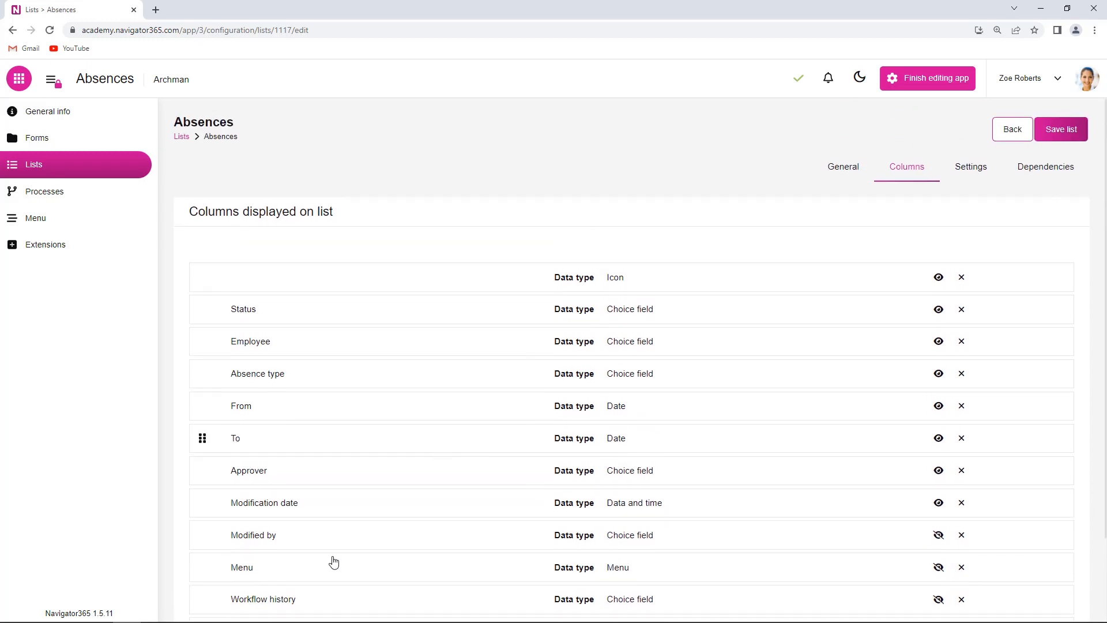
scroll(306, 517, "down", 2)
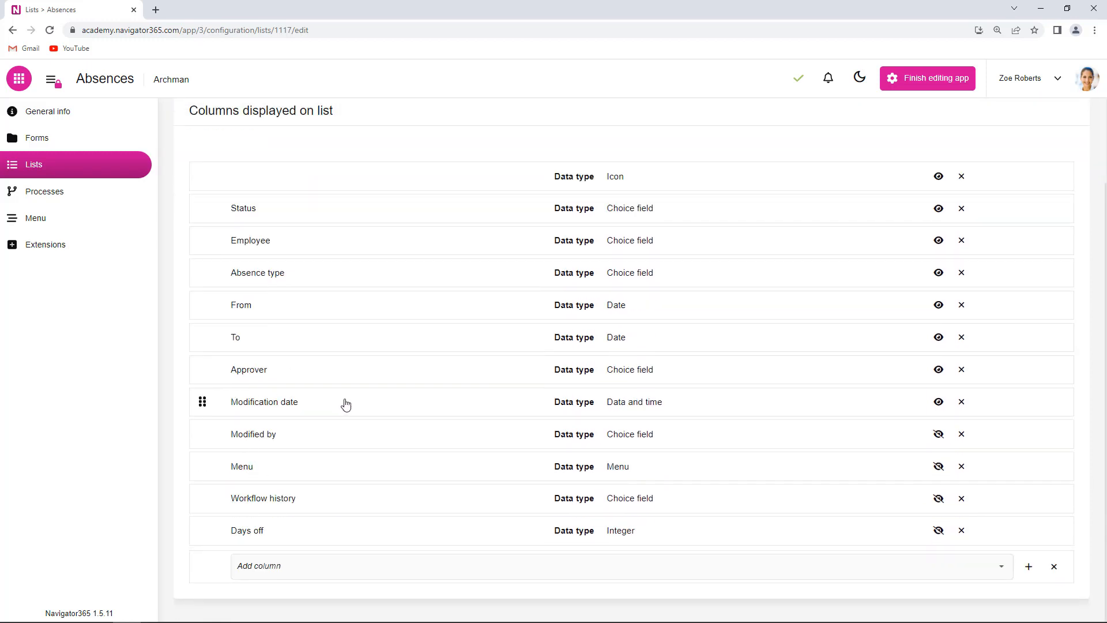
left_click(346, 404)
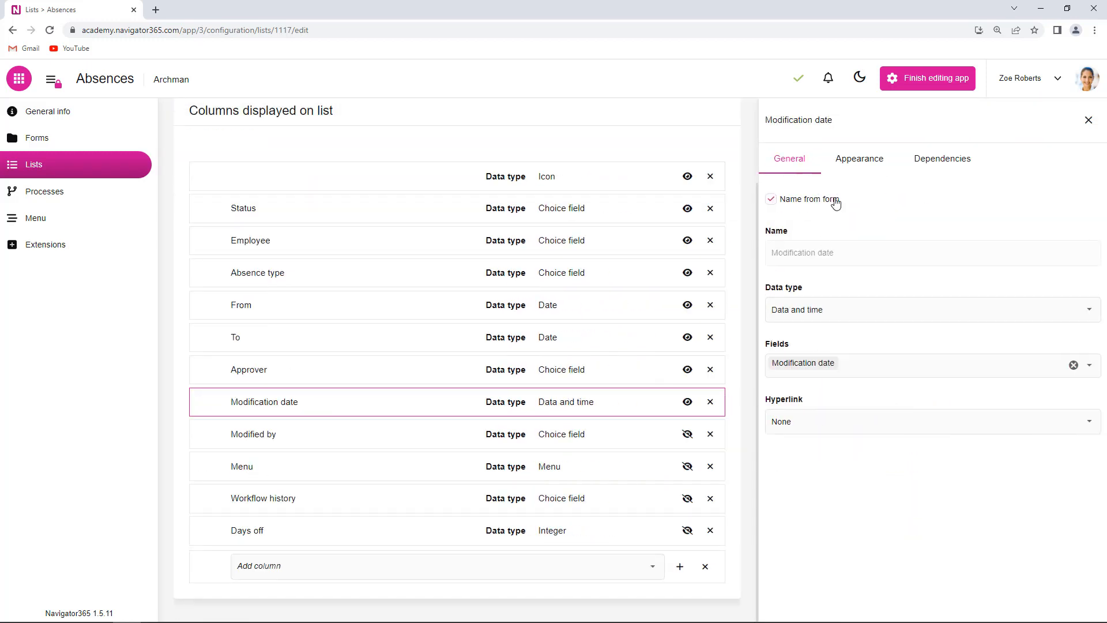
left_click(864, 164)
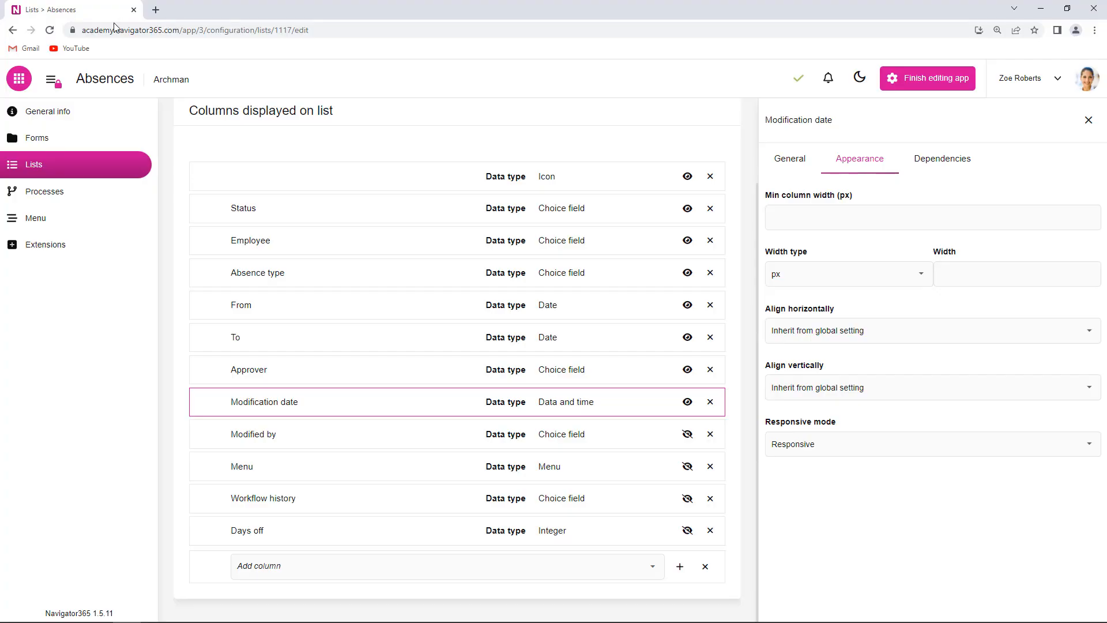
Step: Duplicate the browser tab, finish editing the app in the copy, and display the Absences list there
right_click(80, 12)
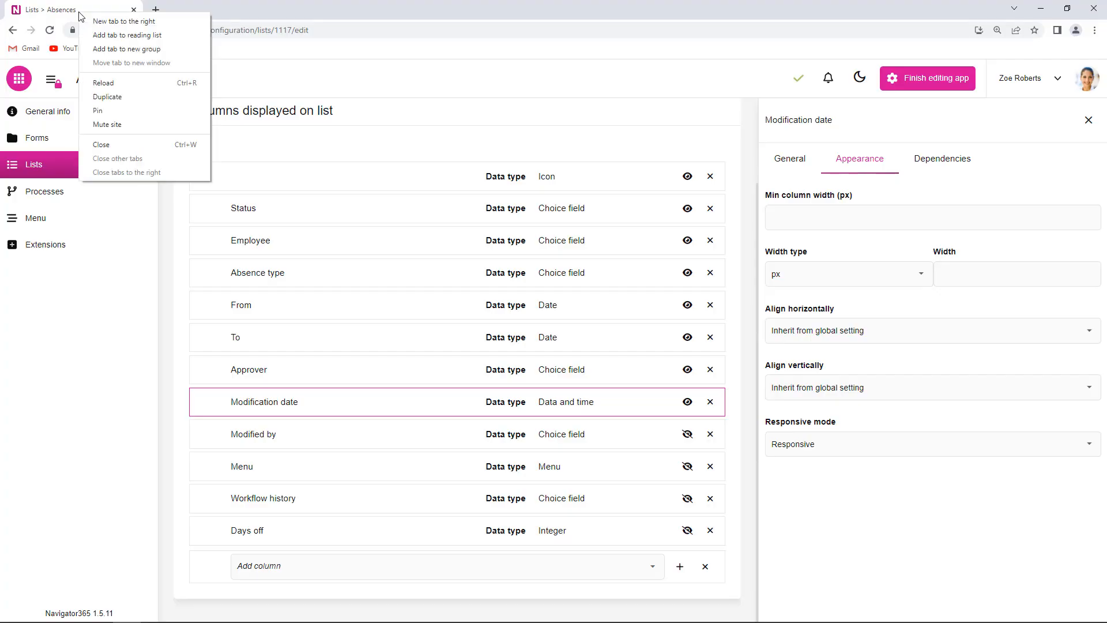
left_click(113, 101)
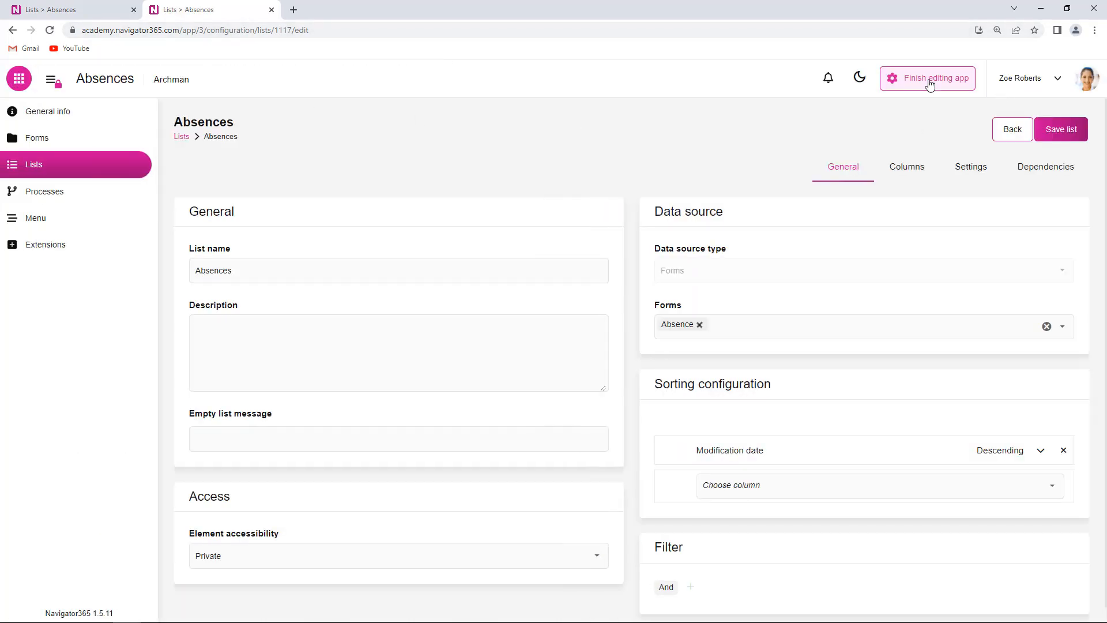
left_click(930, 85)
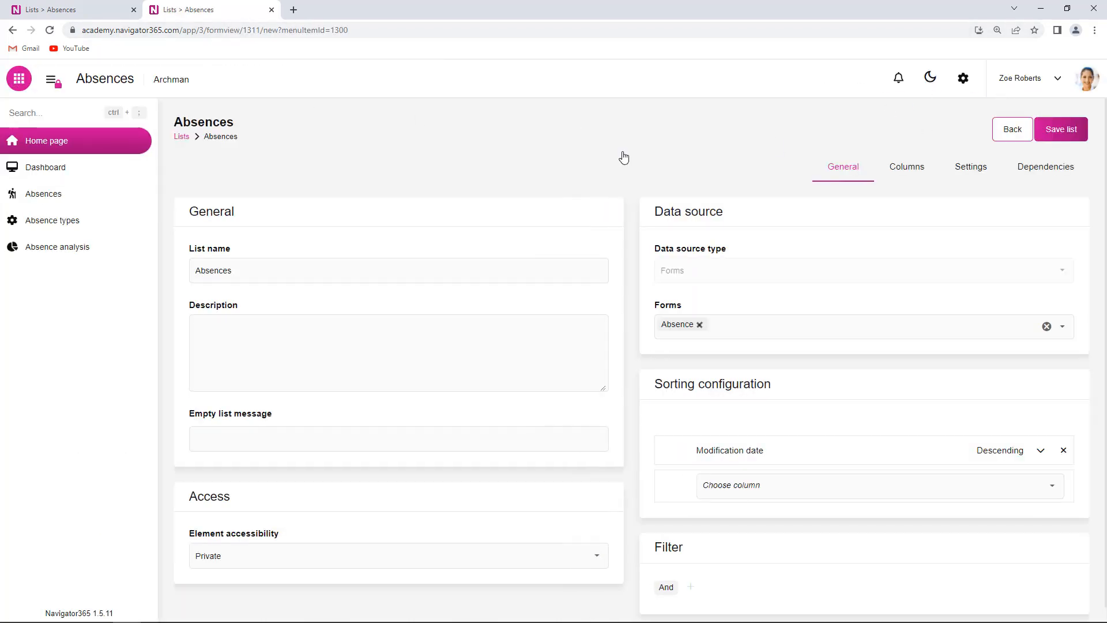
left_click(61, 195)
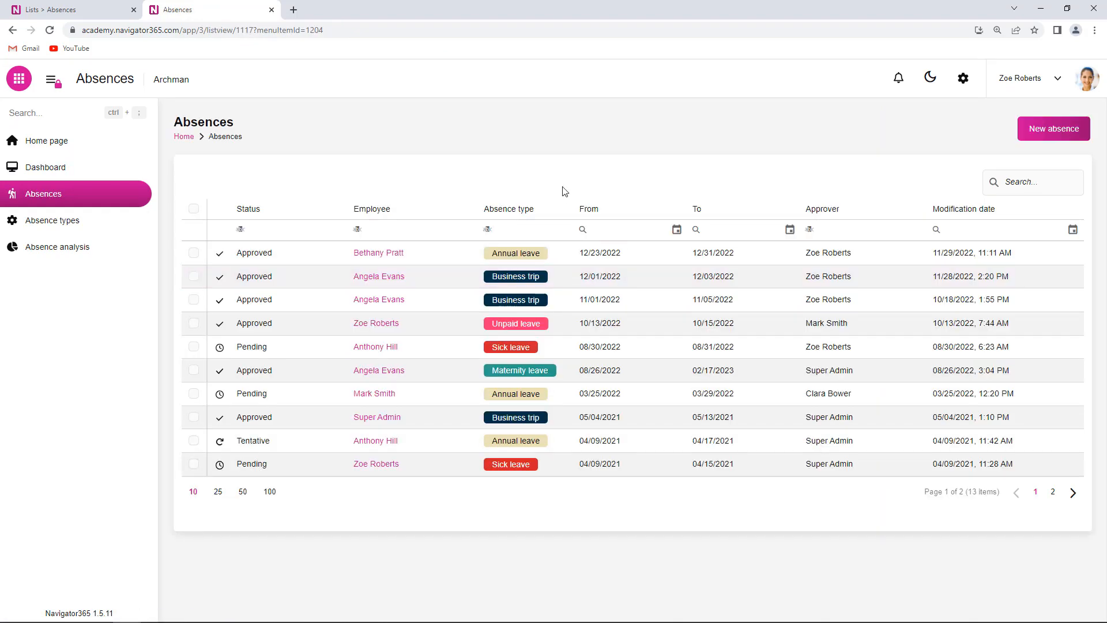
Step: Preview the Absences list in the browser's responsive device view at widths of 658, 614 and 496 px, and close the preview
key("ctrl+shift+i")
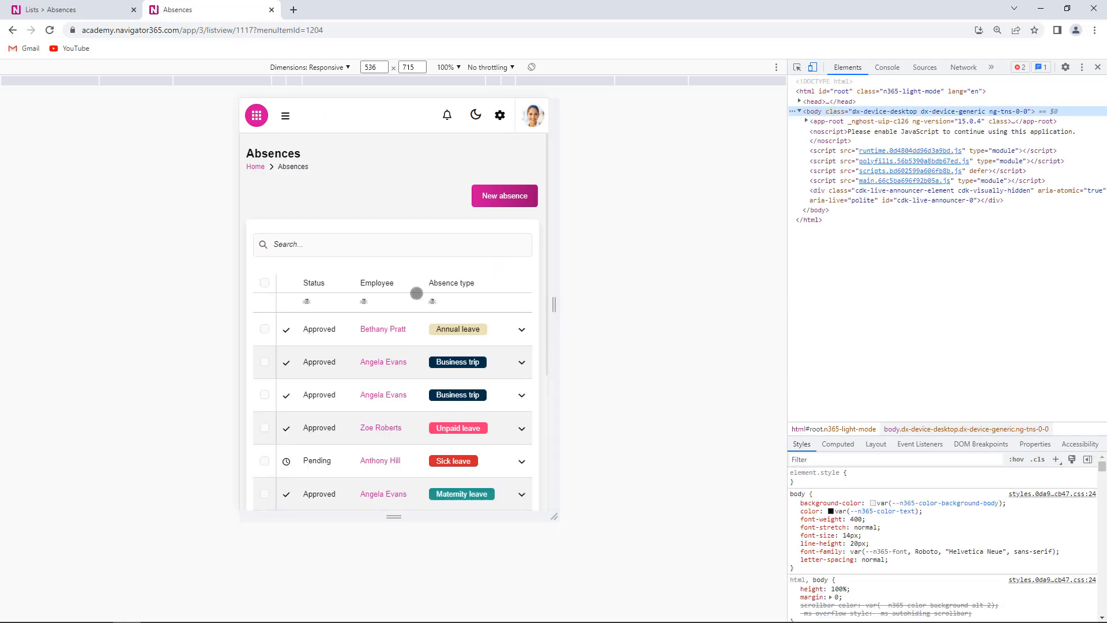
left_click_drag(553, 299, 589, 299)
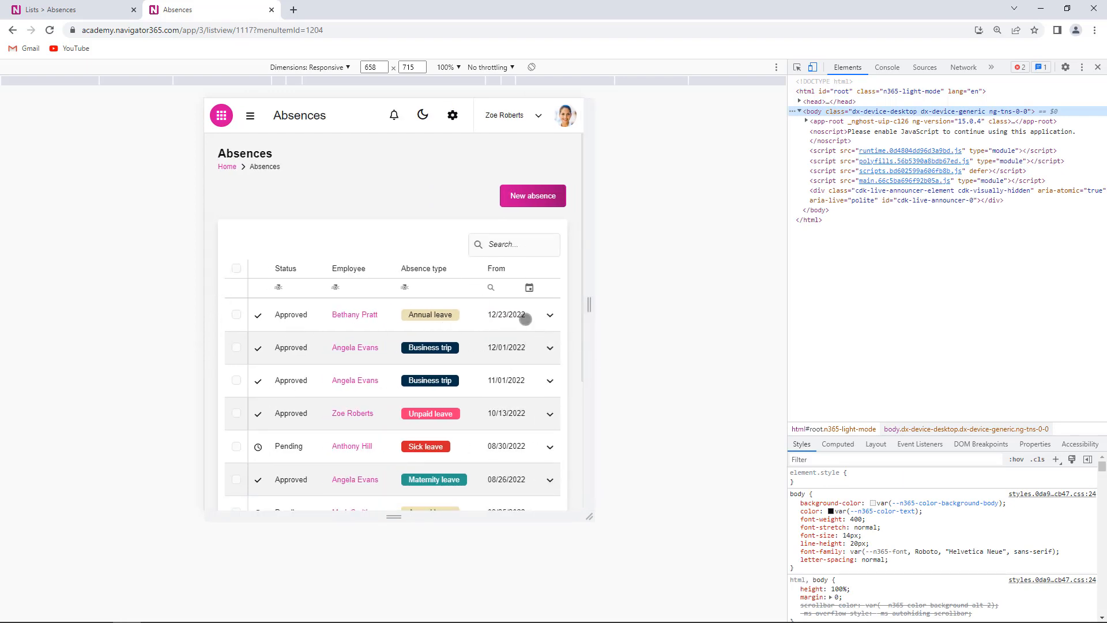
mouse_move(590, 306)
left_mouse_down()
mouse_move(630, 304)
mouse_move(576, 305)
left_mouse_up()
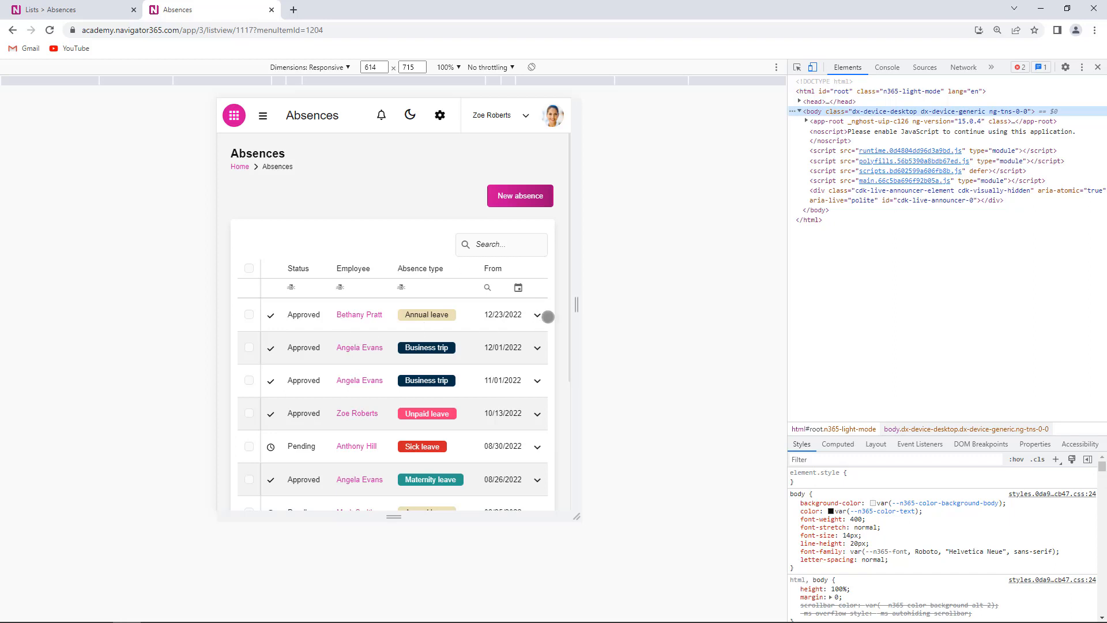
left_click_drag(575, 305, 547, 310)
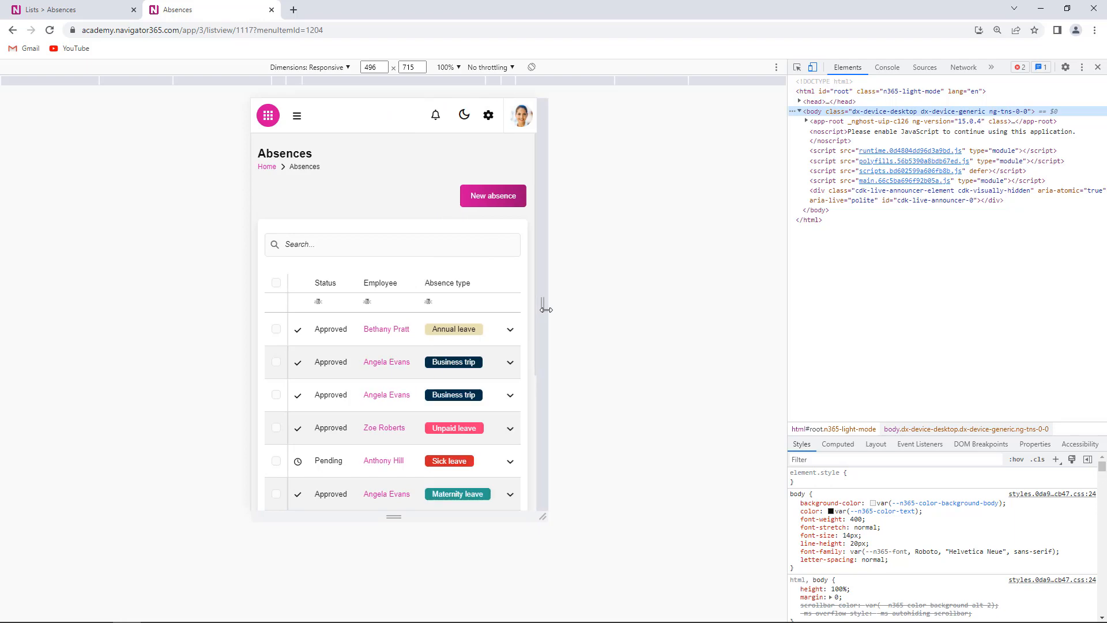
key("F12")
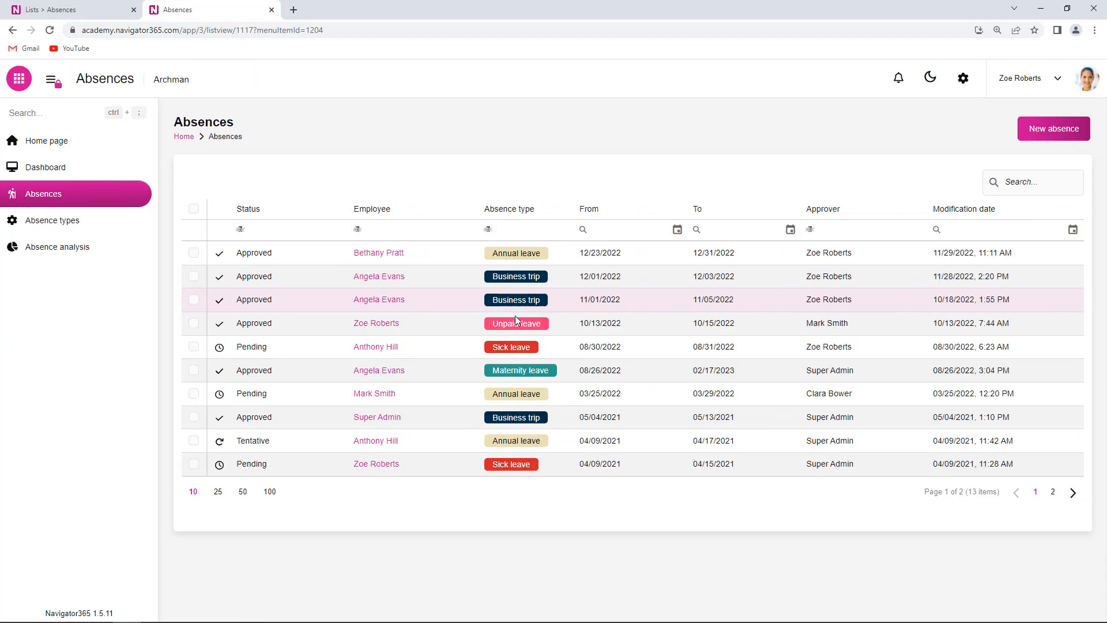
Step: In the list configuration tab, set the Modification date column's responsive mode to Always hidden
left_click(51, 10)
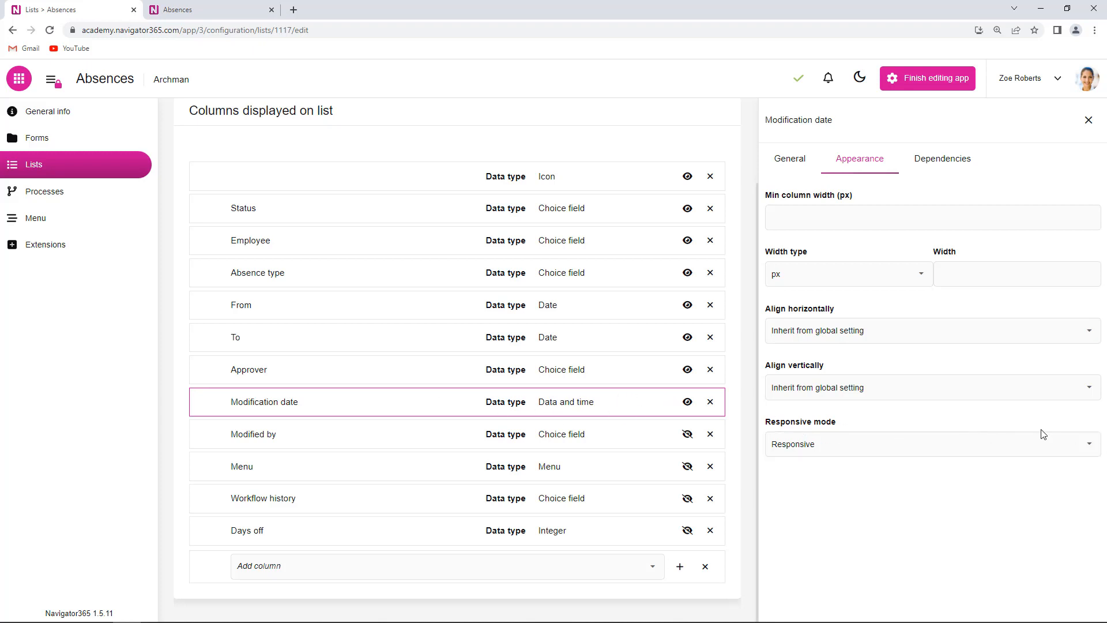
left_click(1090, 445)
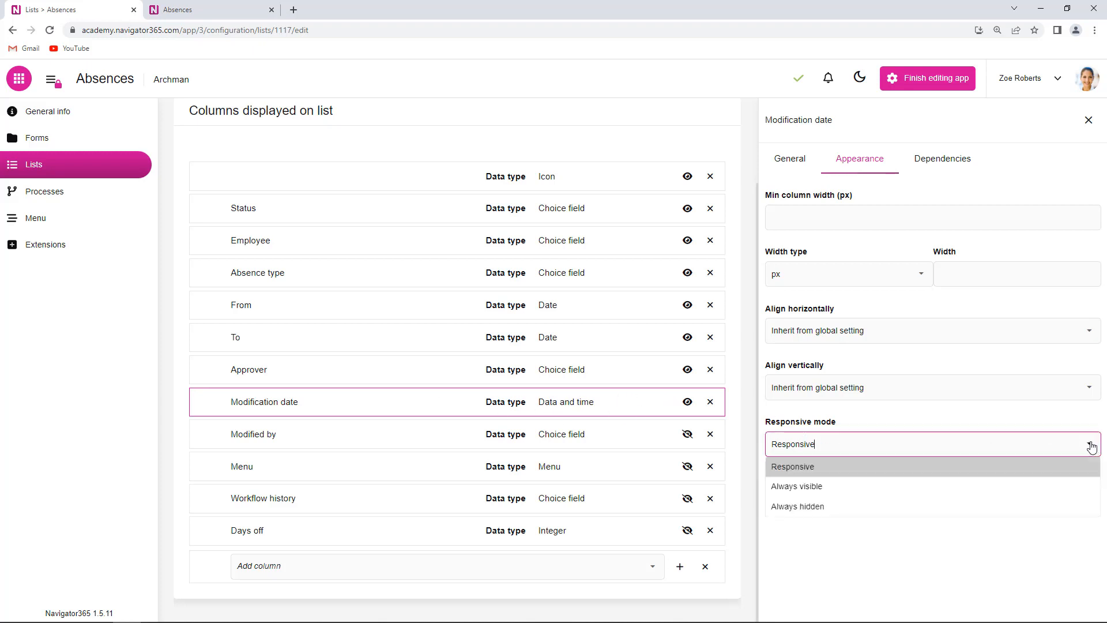
left_click(834, 508)
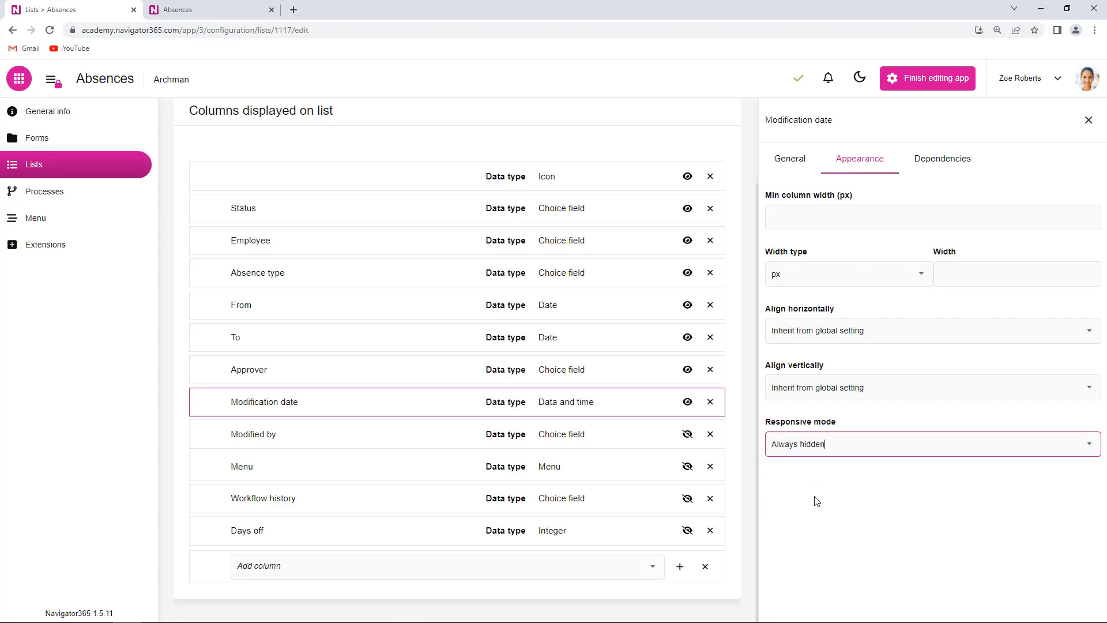
left_click(845, 497)
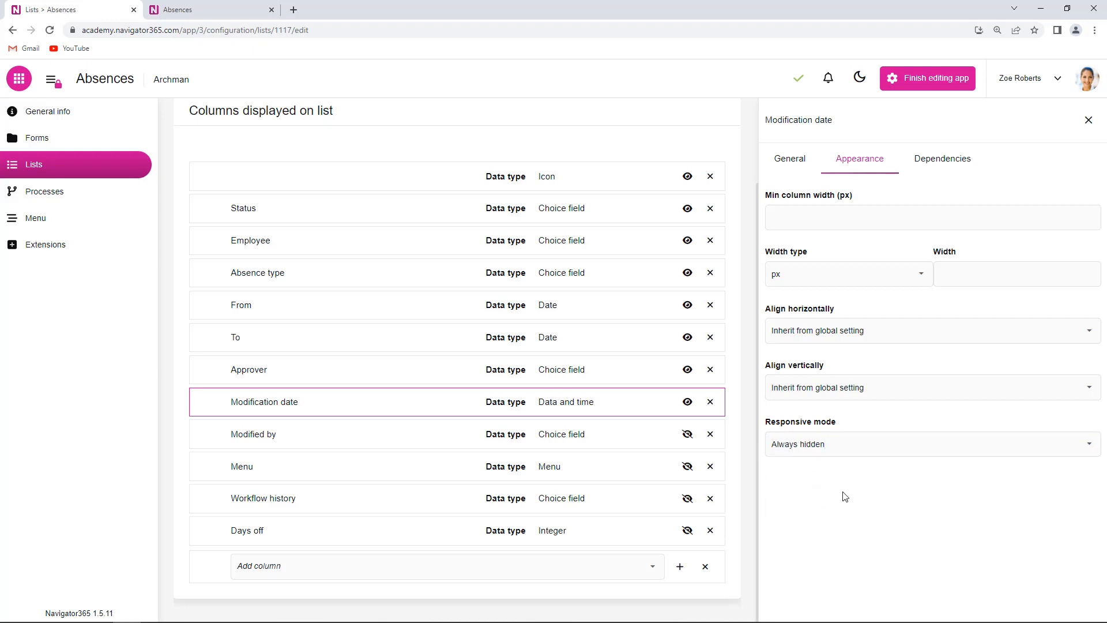
Step: Set the responsive mode of the Employee and Absence type columns to Always visible, and save the Absences list
scroll(397, 442, "up", 2)
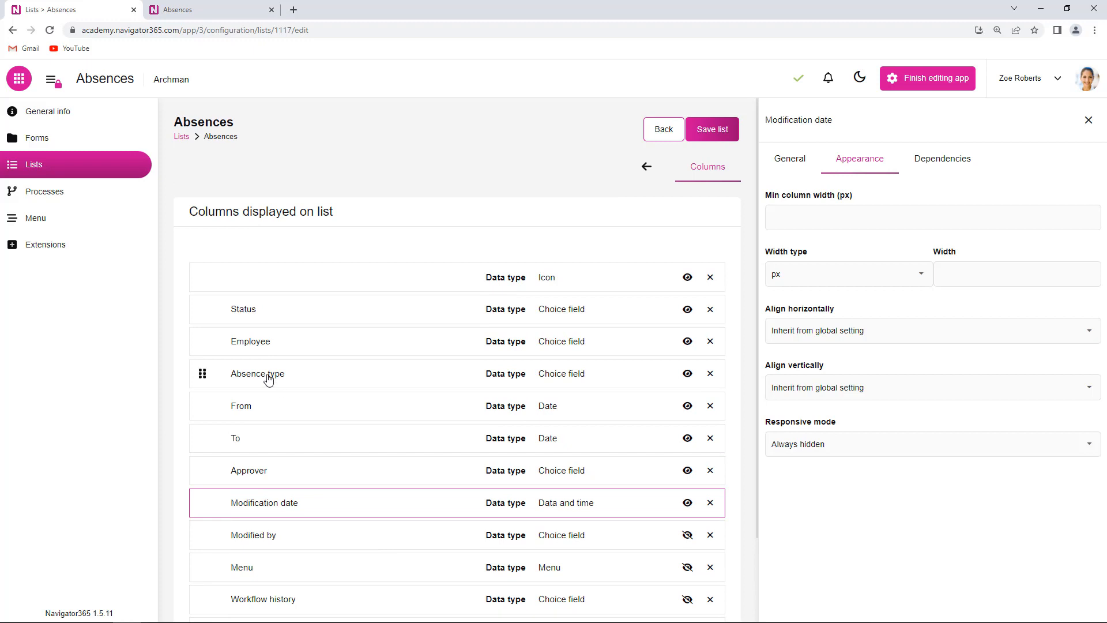
left_click(350, 343)
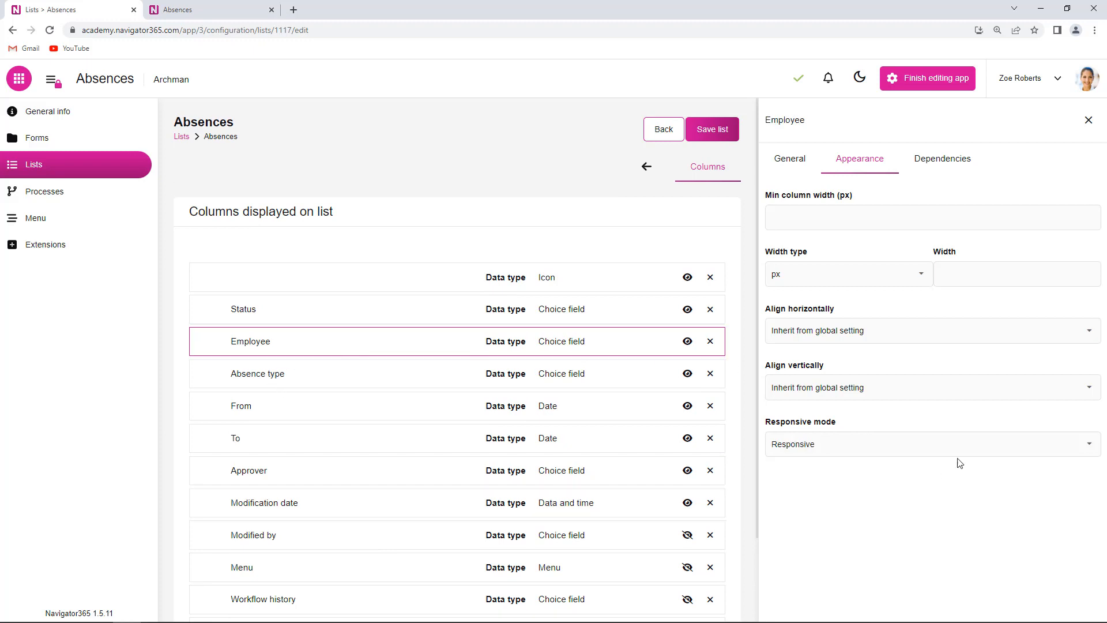
left_click(1067, 449)
left_click(838, 489)
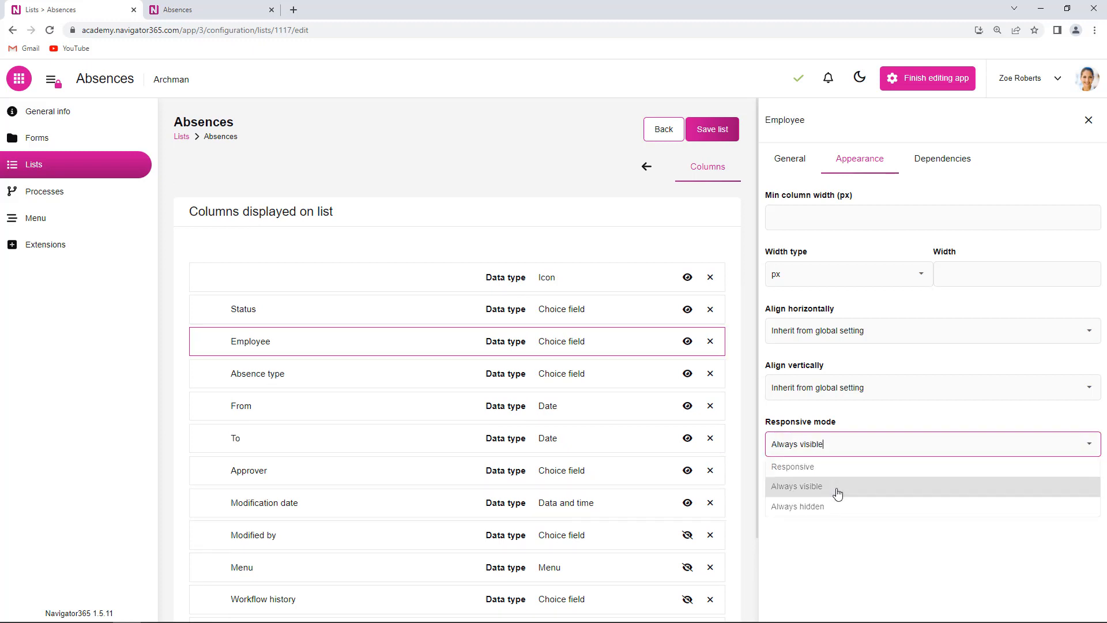
left_click(291, 378)
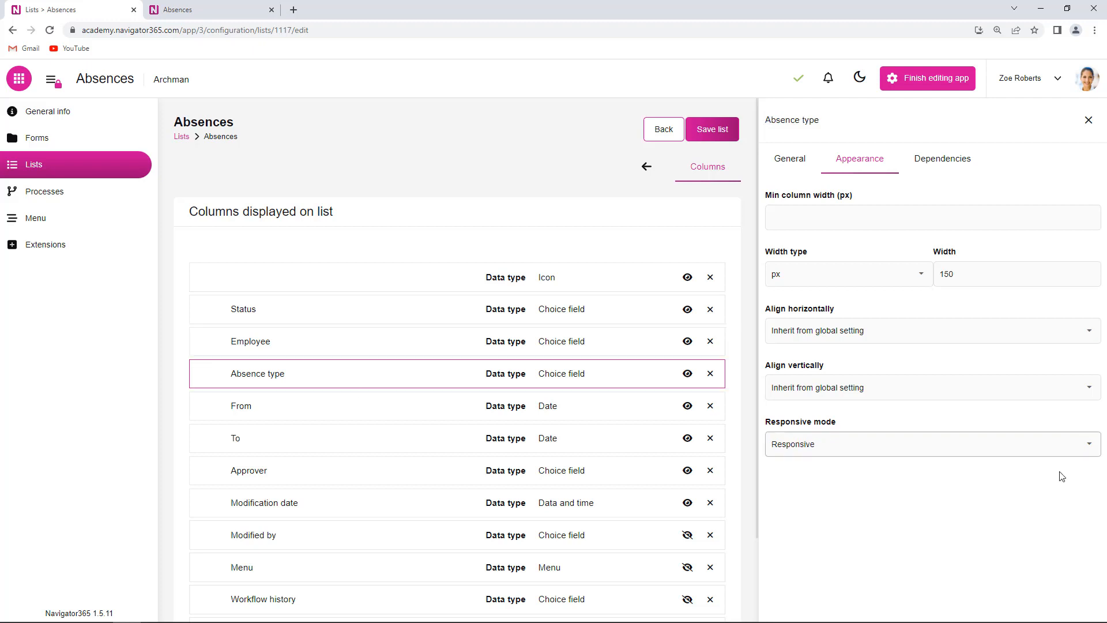
left_click(1080, 444)
left_click(832, 488)
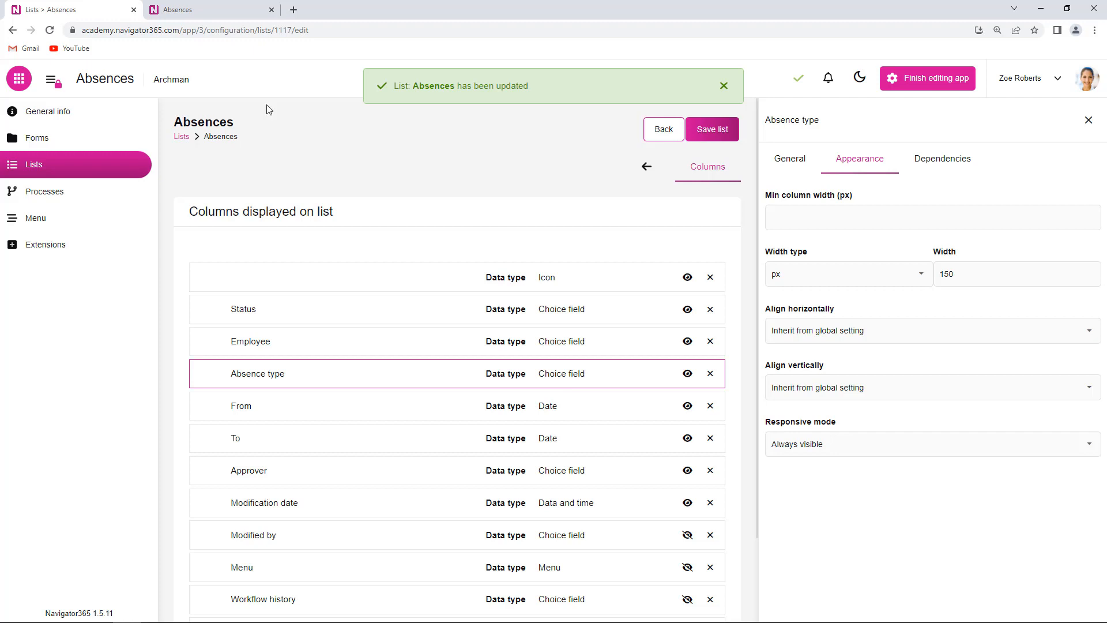
Step: Reload the Absences list in the duplicated tab and expand the first record's hidden details
left_click(196, 12)
left_click(48, 33)
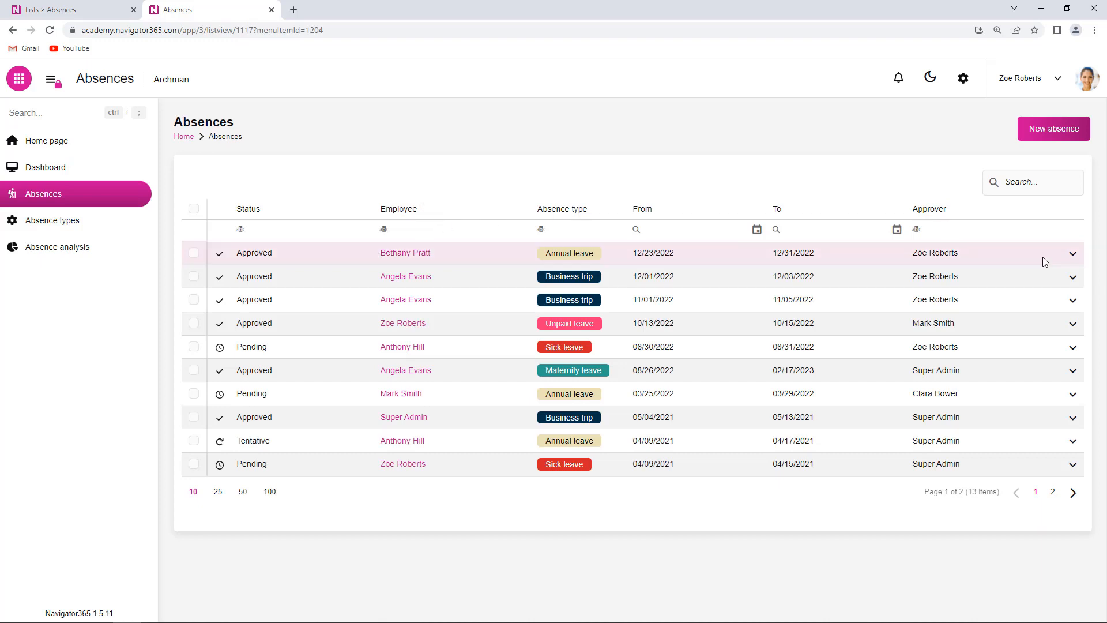
left_click(1073, 255)
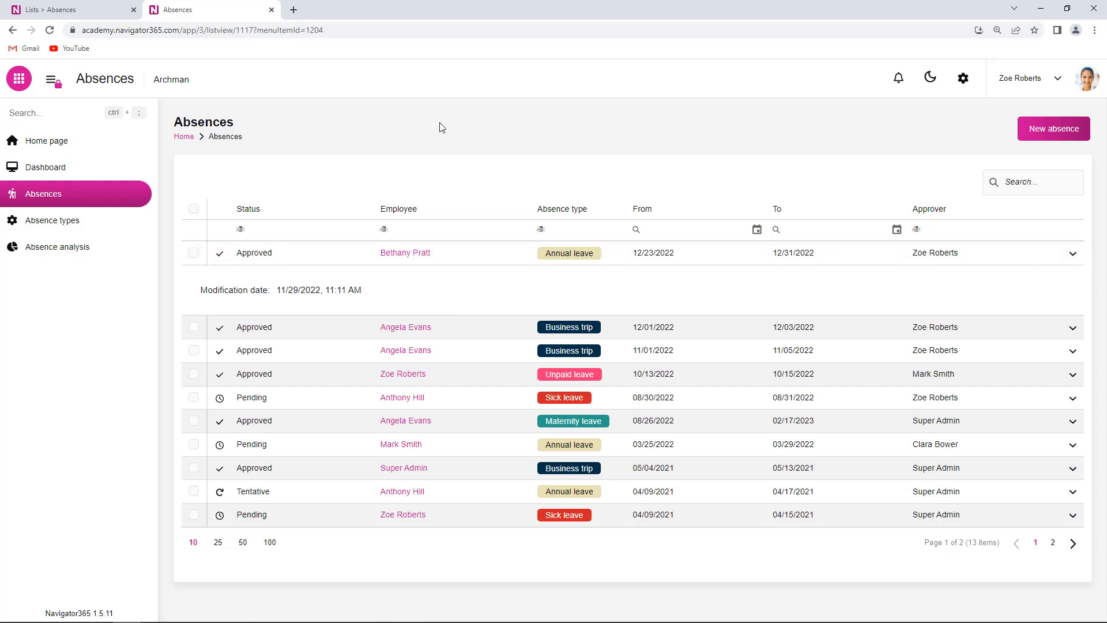
Step: Preview the Absences list in the browser's responsive device view at 496 px width, collapsing and expanding the first record's hidden details
key("ctrl+shift+i")
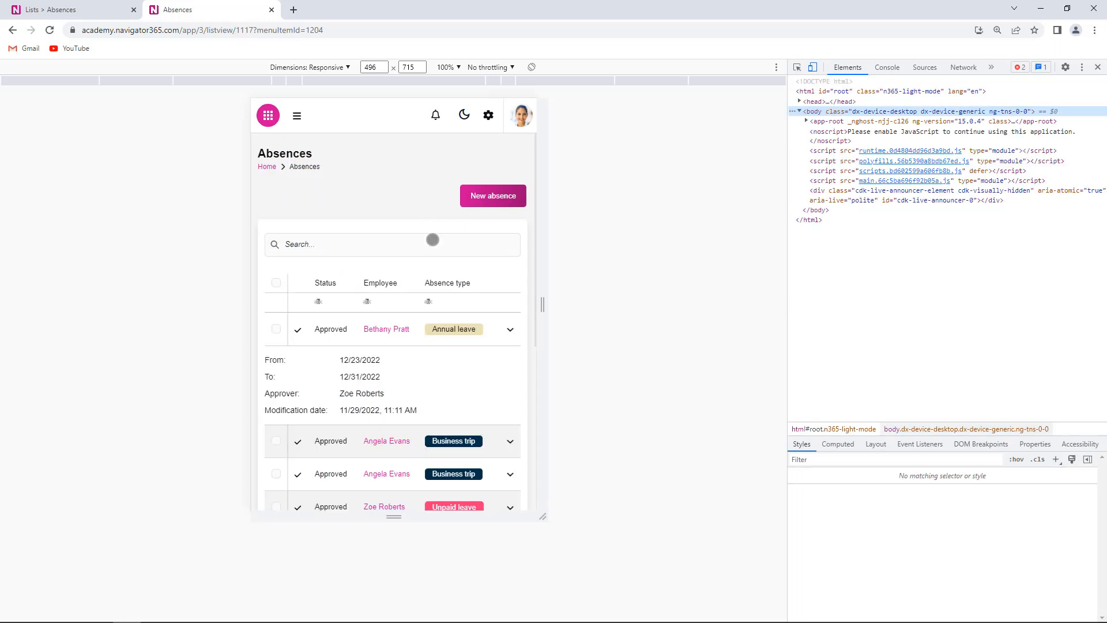
left_click(510, 329)
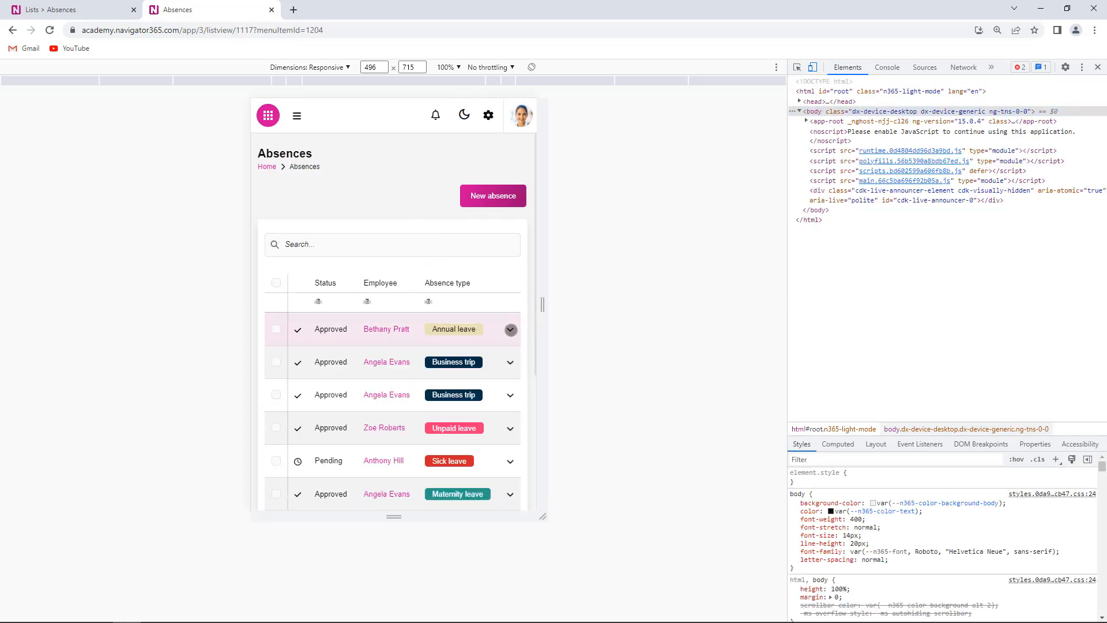
left_click(510, 329)
left_click(510, 329)
left_click(511, 329)
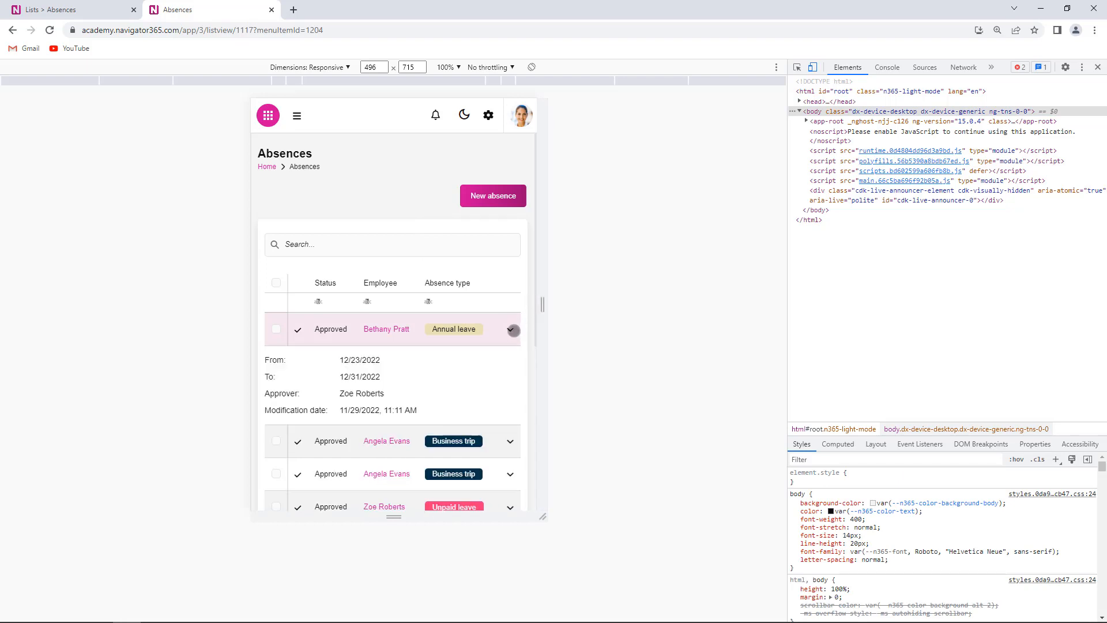
left_click(511, 329)
Step: Preview the Absences list at widths of 396 and 704 px, and close the responsive device view
left_click_drag(542, 310, 516, 309)
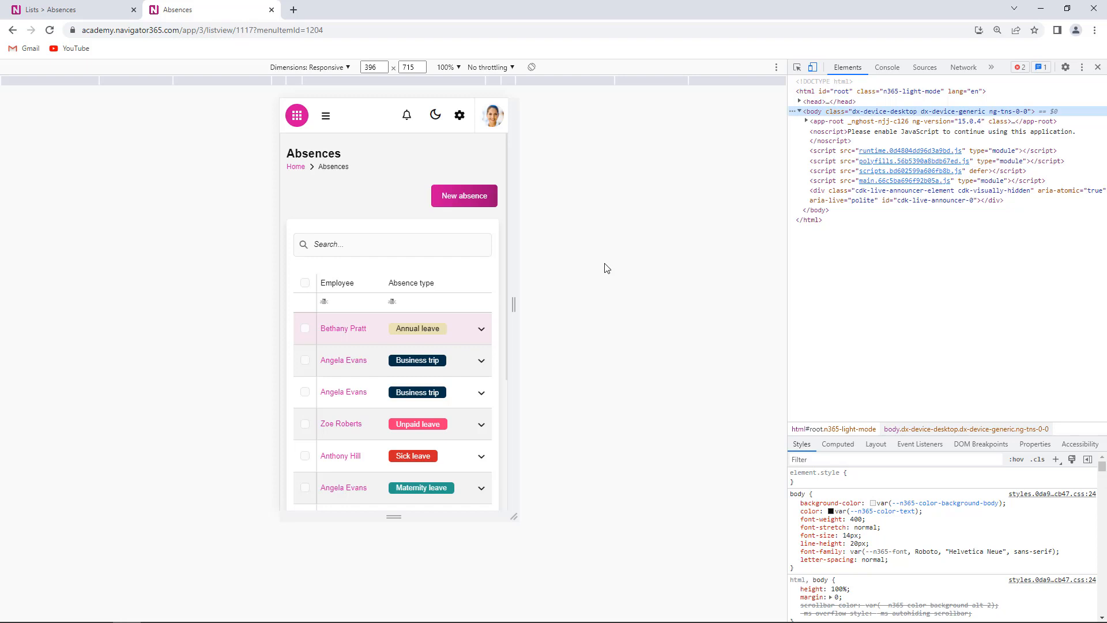
left_click_drag(514, 298, 604, 303)
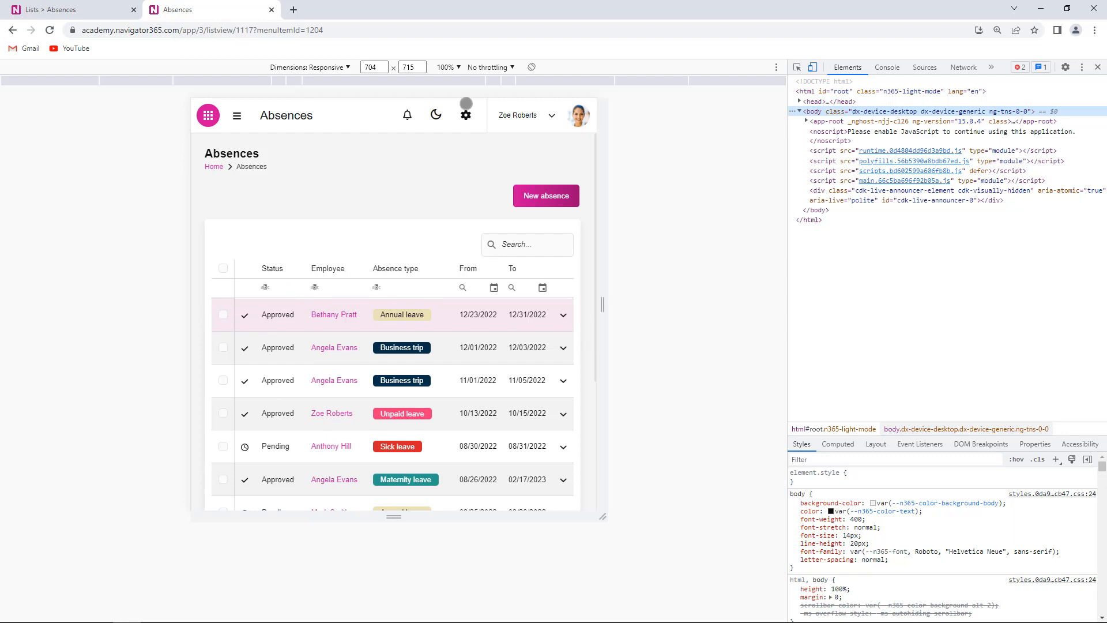
left_click(71, 12)
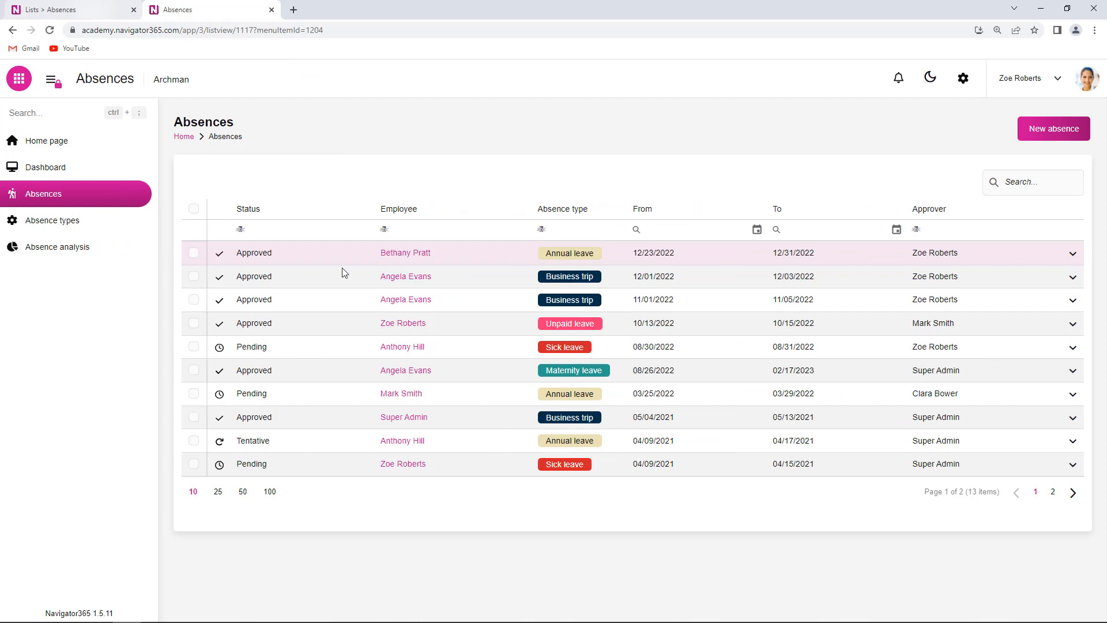
Step: Review the appearance settings of the unnamed Icon column and the Status column in the list configuration, and compare them with the displayed Absences list
left_click(89, 9)
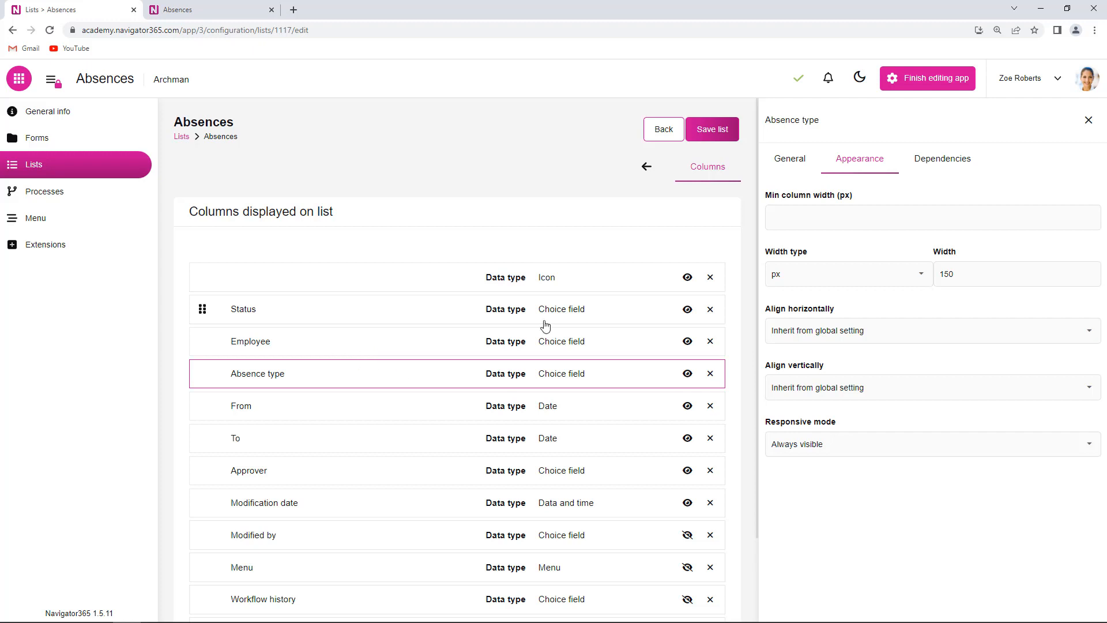
left_click(304, 283)
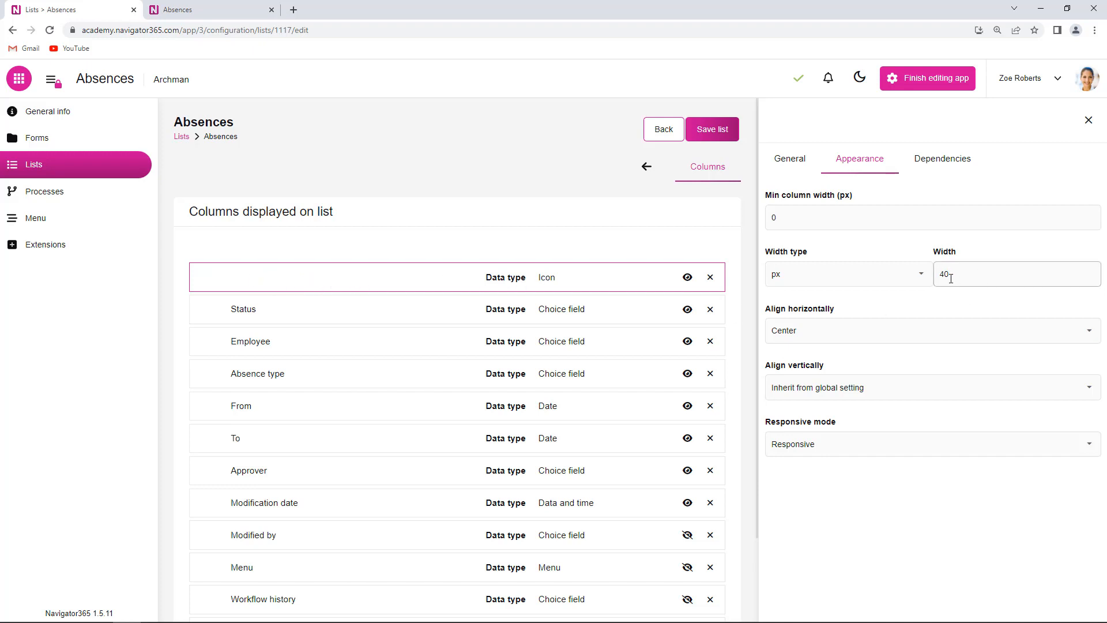
left_click(284, 312)
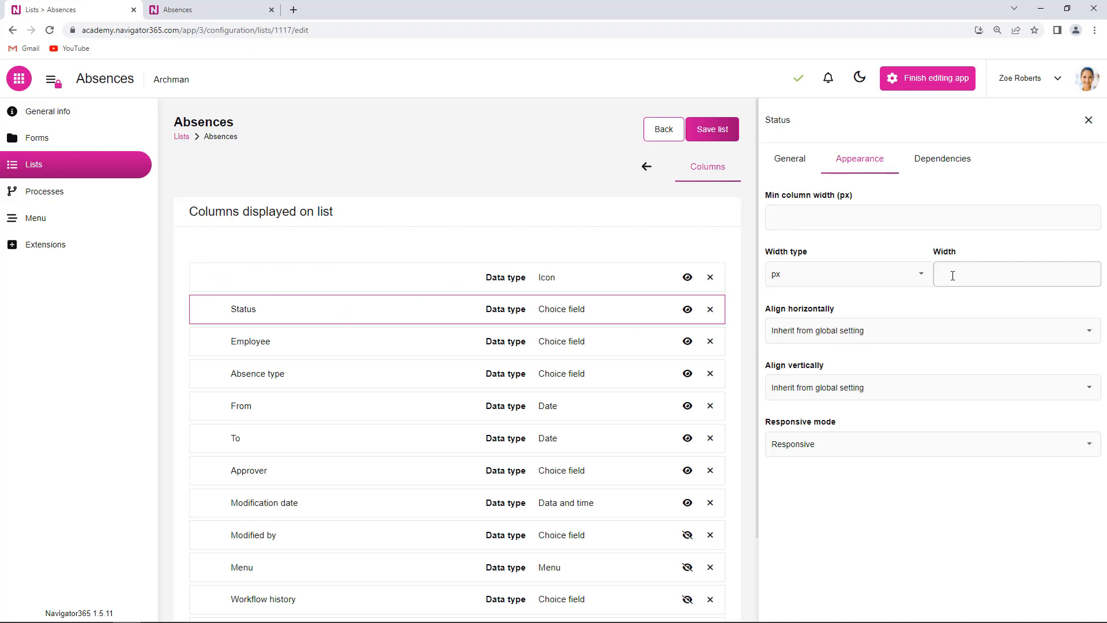
left_click(193, 12)
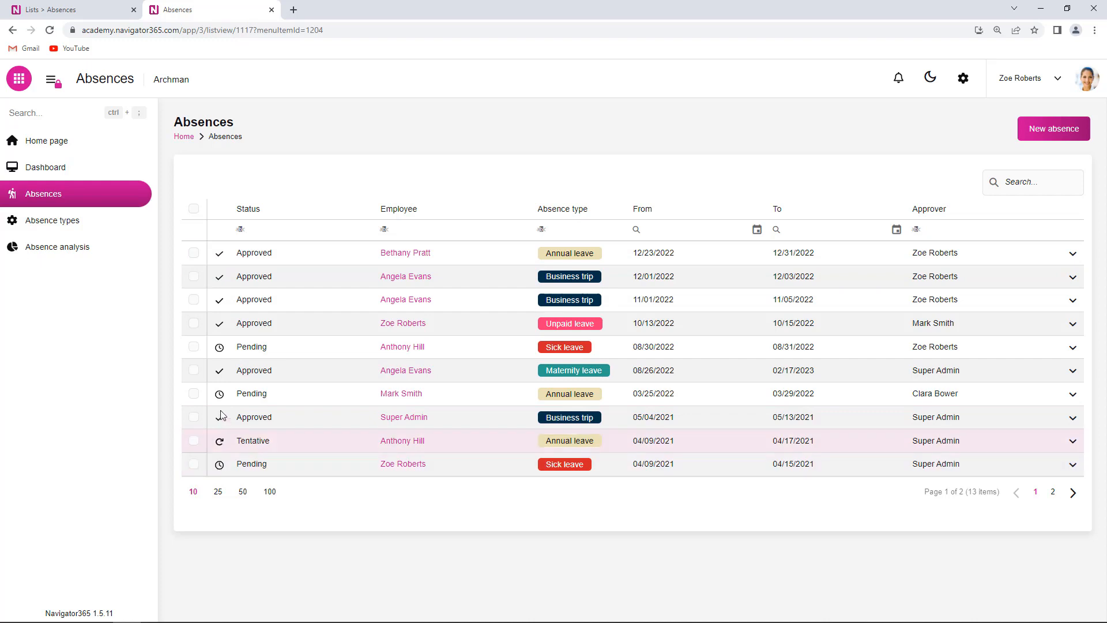
Step: Return to the list configuration tab and examine the general settings of the unnamed Icon column, including its Name field
left_click(87, 9)
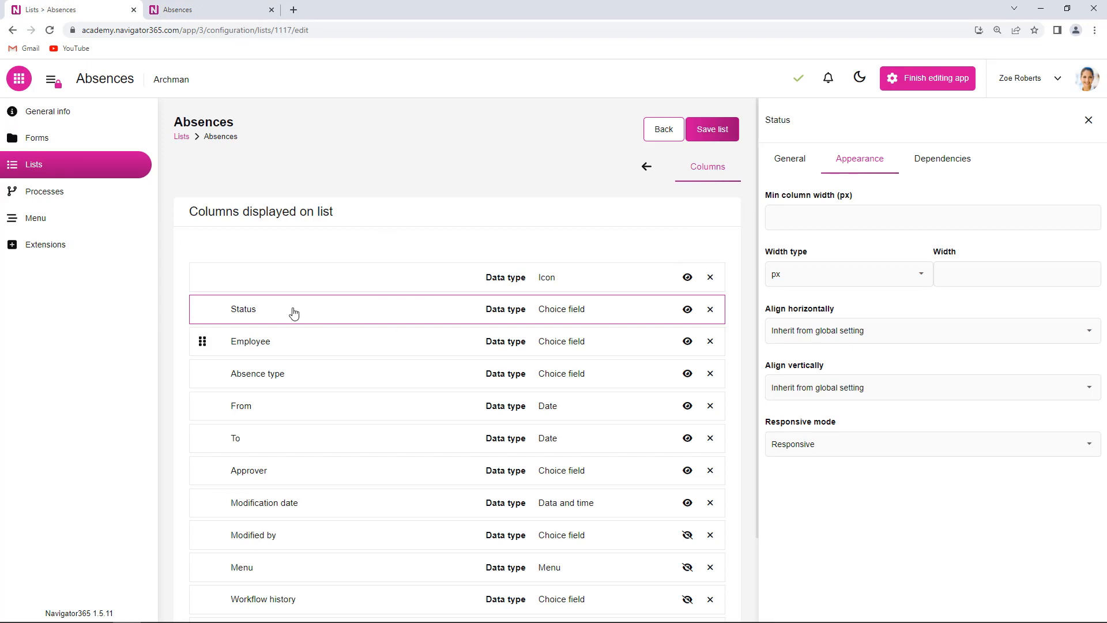
left_click(276, 289)
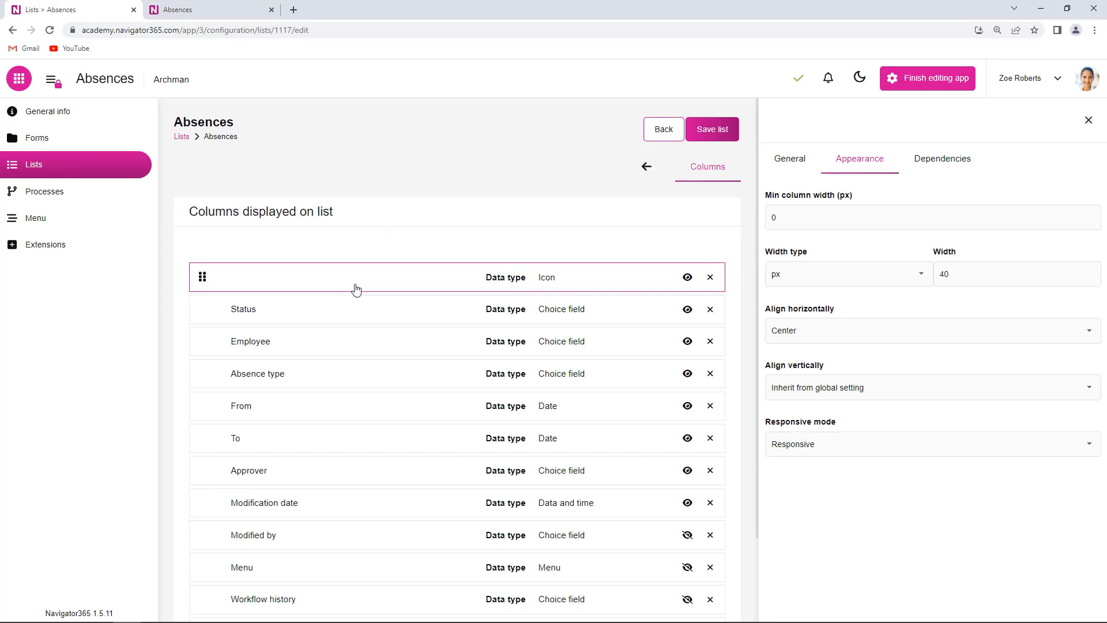
left_click(787, 157)
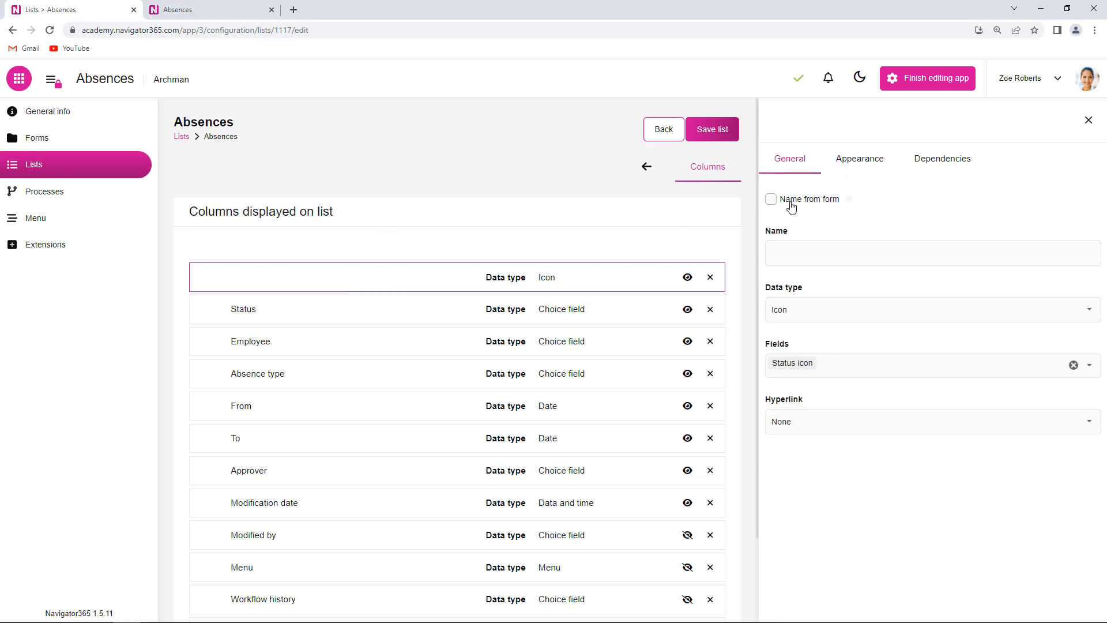
left_click(791, 251)
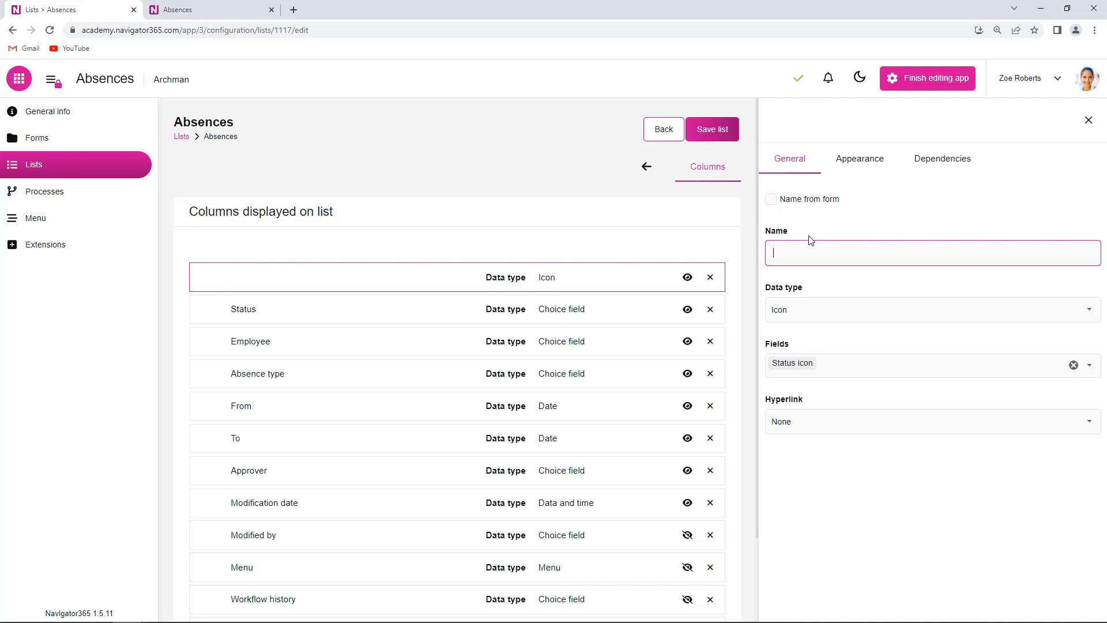
Step: Turn off Name from form for the Status column and rename the column STATUS
left_click(356, 313)
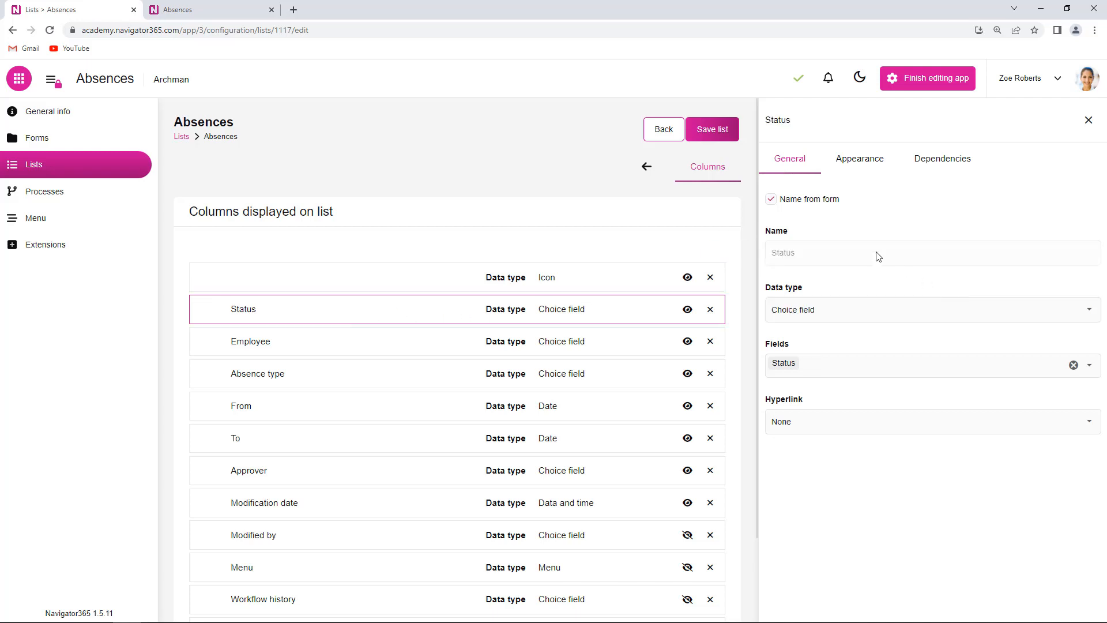
left_click(771, 199)
left_click(820, 249)
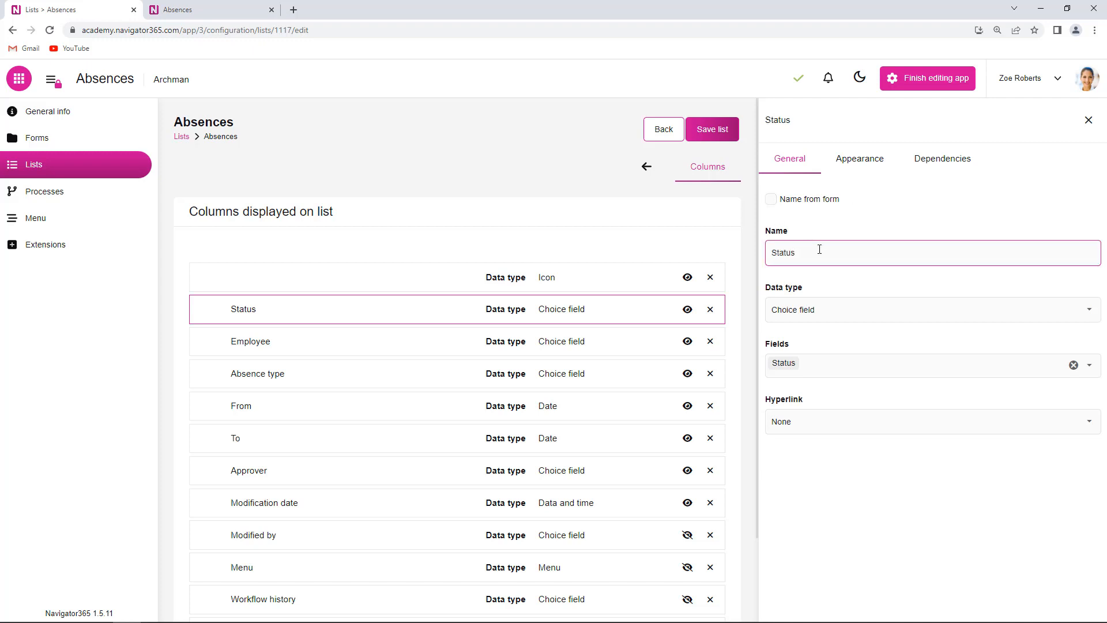
type("STATUS")
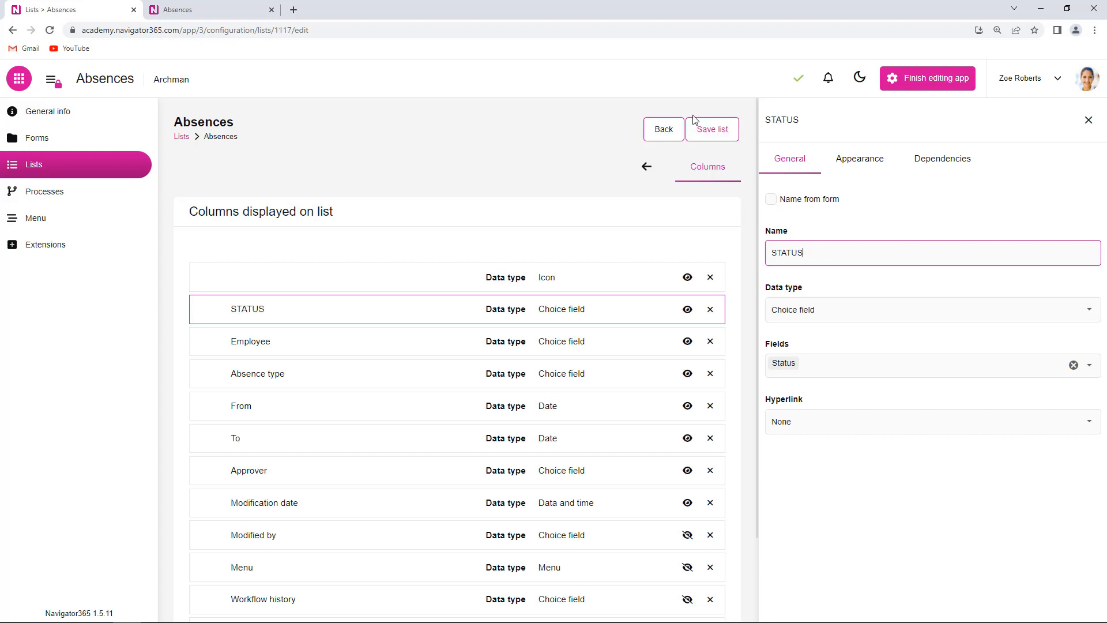
Step: Save the Absences list configuration and reload the Absences list in the other browser tab
left_click(712, 129)
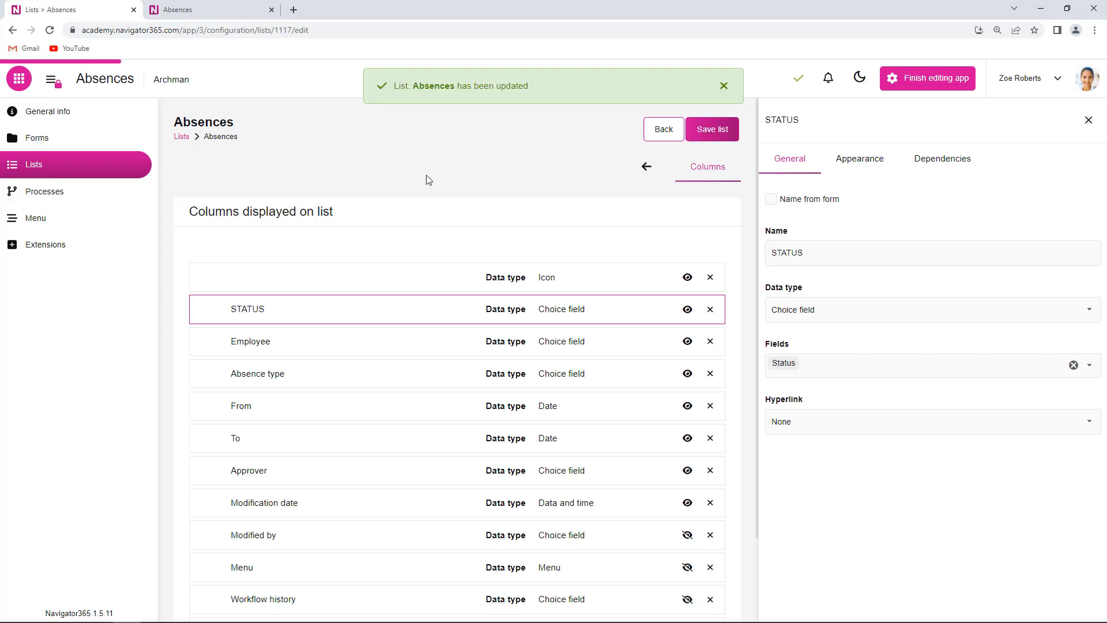
left_click(209, 10)
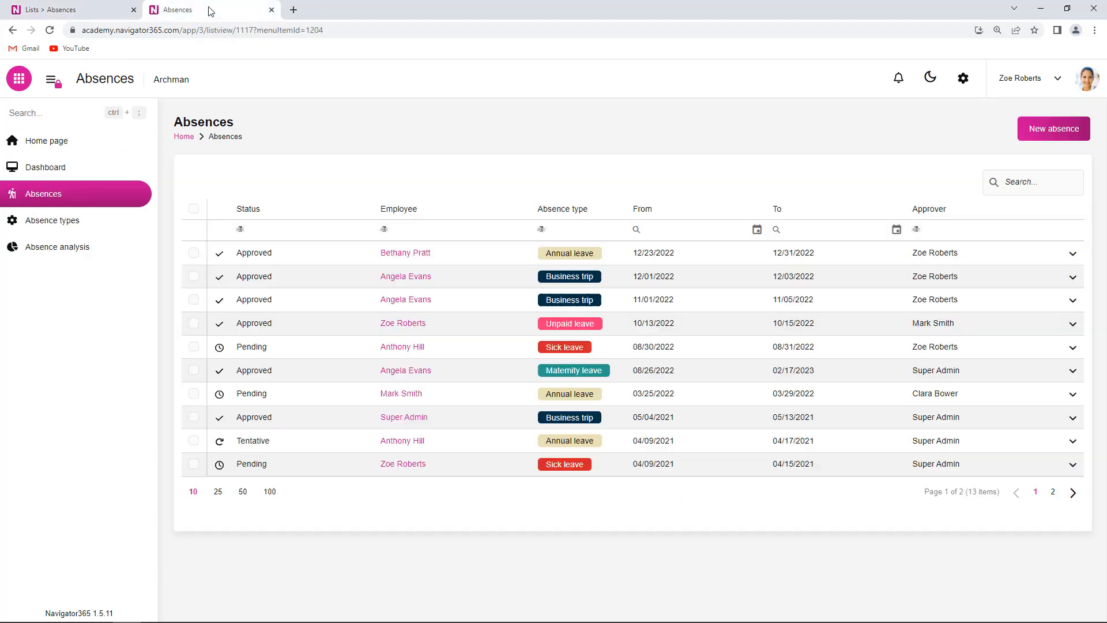
left_click(52, 28)
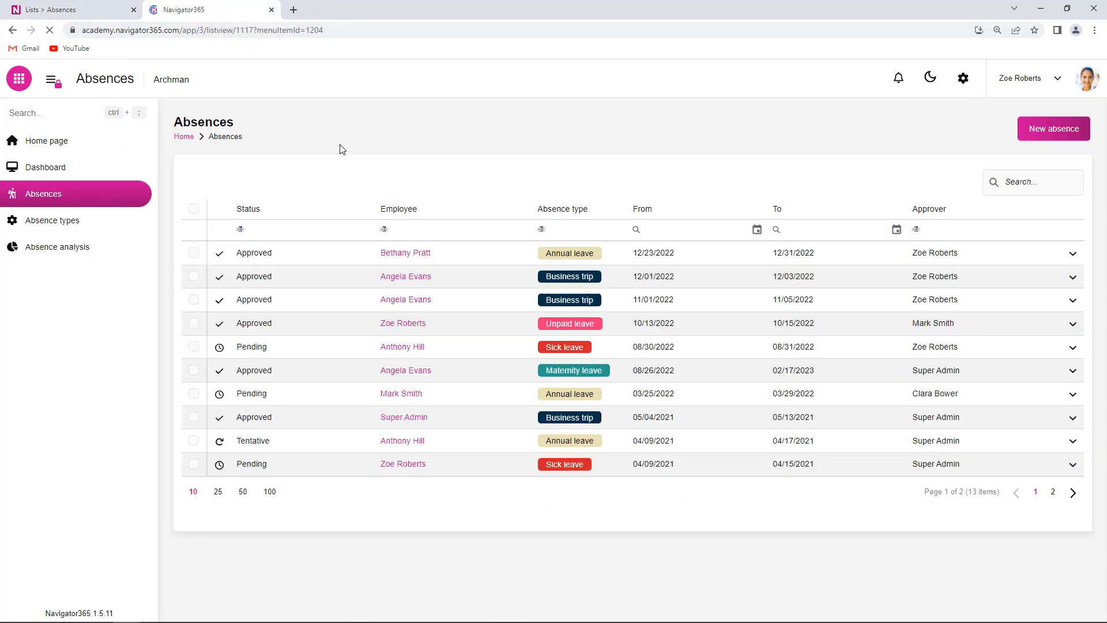